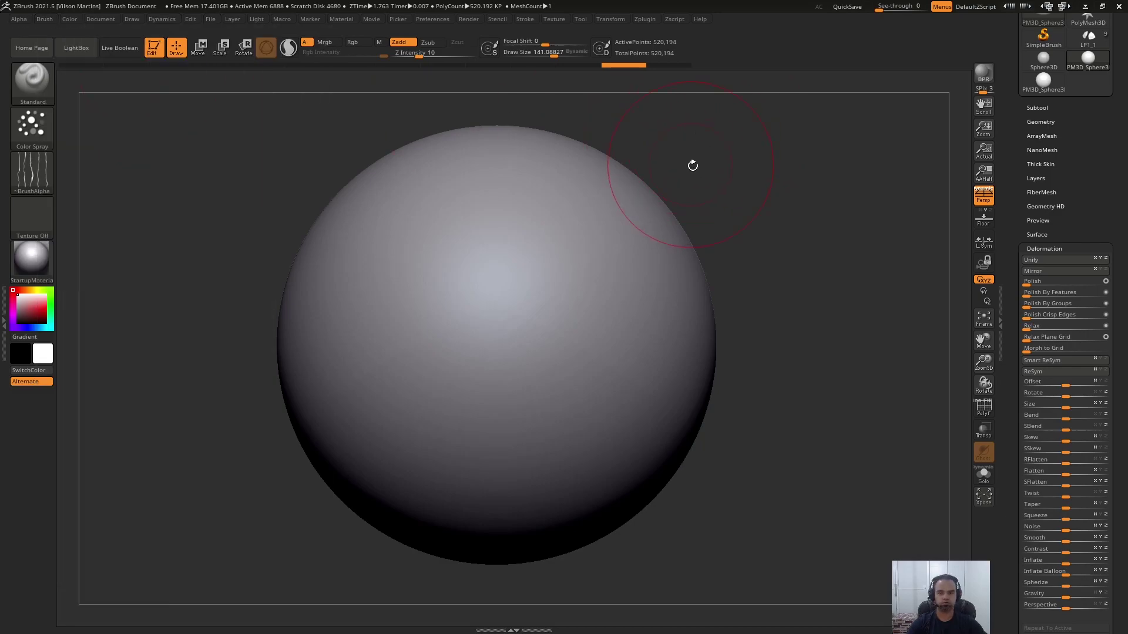
- Set the Standard brush's draw size to about 163 and spray streaky wrinkle details across the front of the sphere
key(s)
mouse_move(666, 229)
mouse_down()
mouse_move(820, 243)
mouse_move(780, 203)
mouse_move(806, 189)
mouse_up()
drag(599, 258, 524, 363)
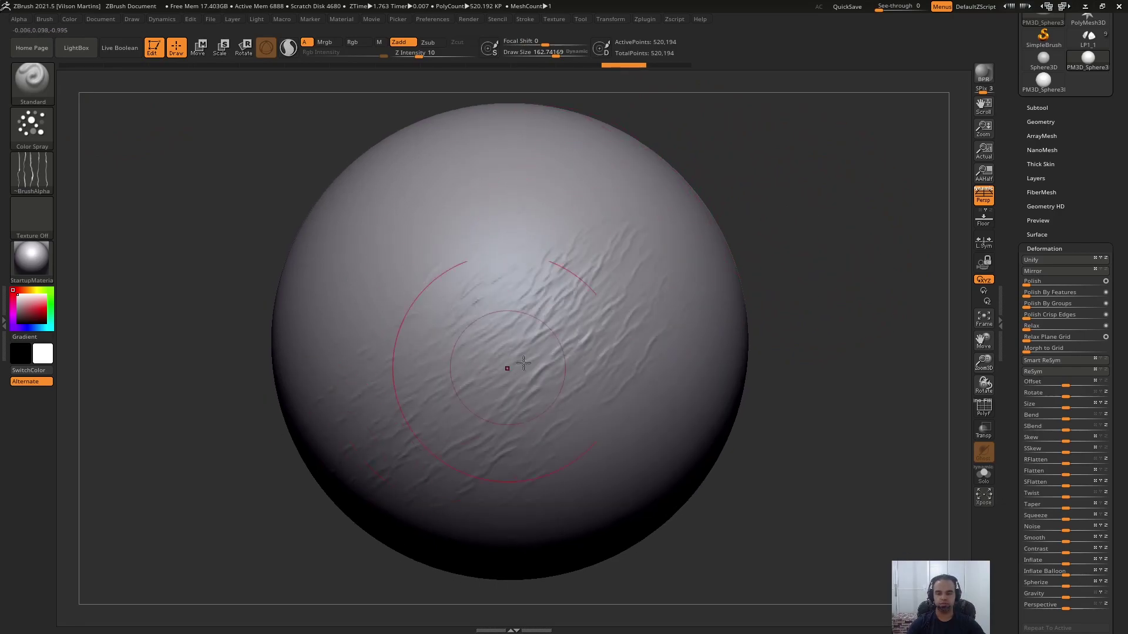
drag(811, 191, 596, 187)
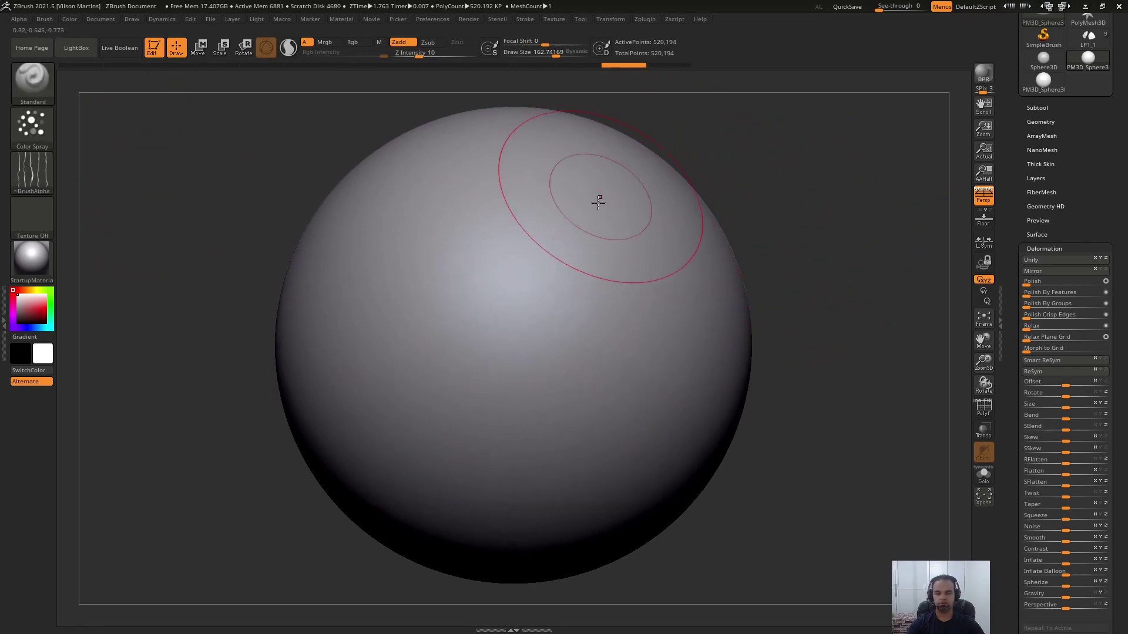
drag(653, 211, 514, 364)
drag(662, 262, 511, 464)
drag(509, 197, 434, 285)
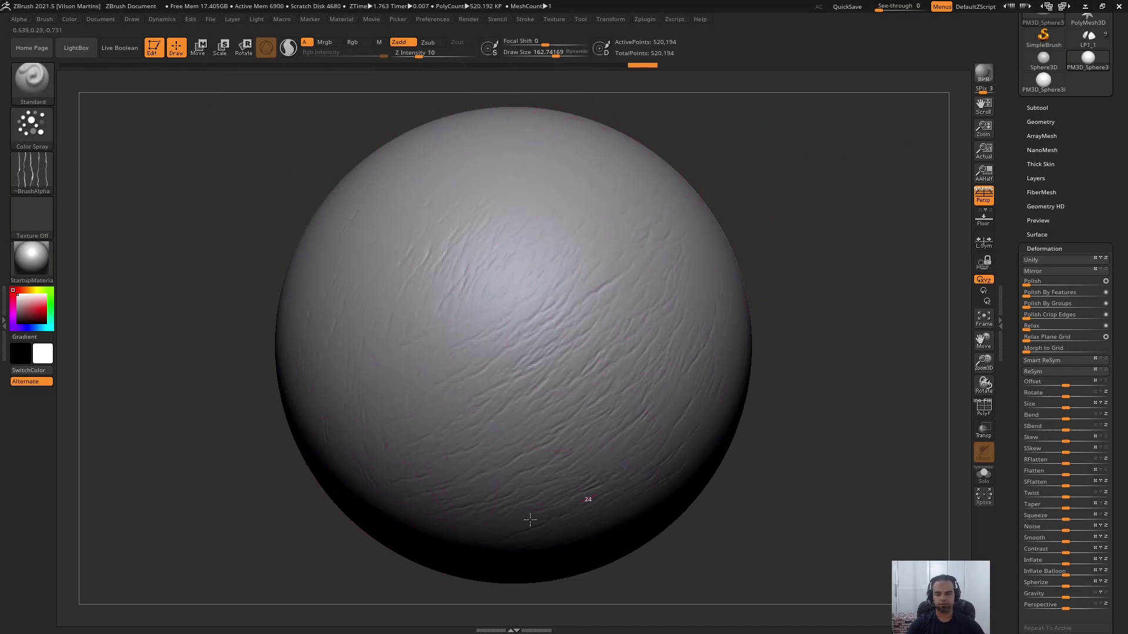
- Switch the brush alpha to Alpha 40 and spray small bumps over the sphere's wrinkles
click(33, 168)
click(288, 288)
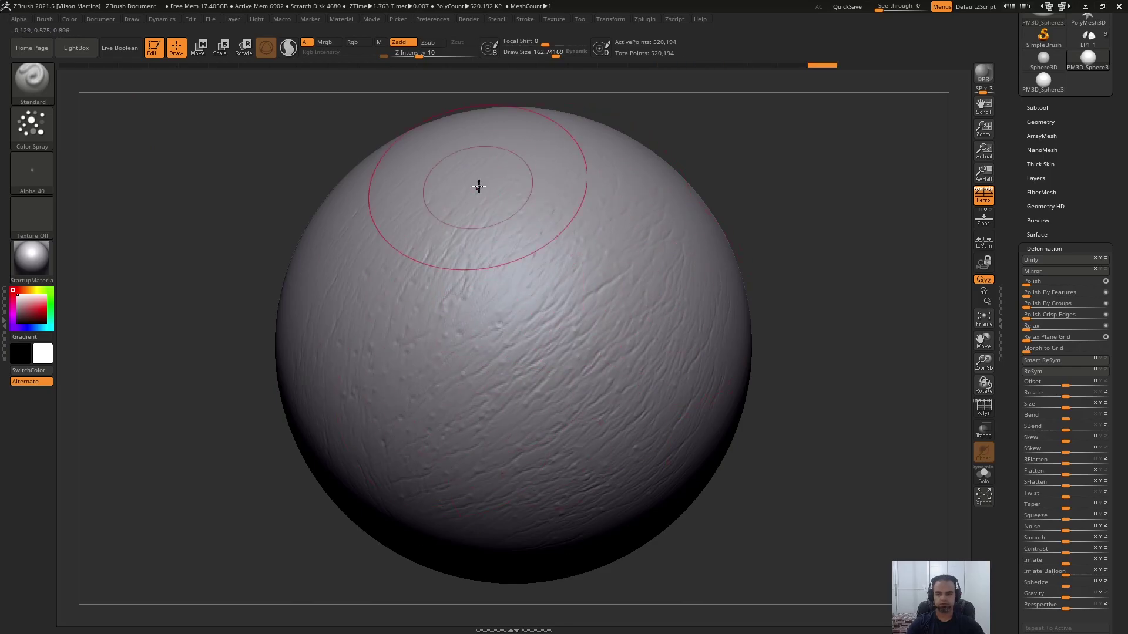
drag(810, 242, 866, 249)
- Try the Contrast deformation at up to 100 to exaggerate the sphere's wrinkles and bumps, and undo it
drag(1081, 226, 1127, 163)
mouse_move(1066, 475)
mouse_down()
mouse_move(1057, 470)
mouse_move(1076, 474)
mouse_up()
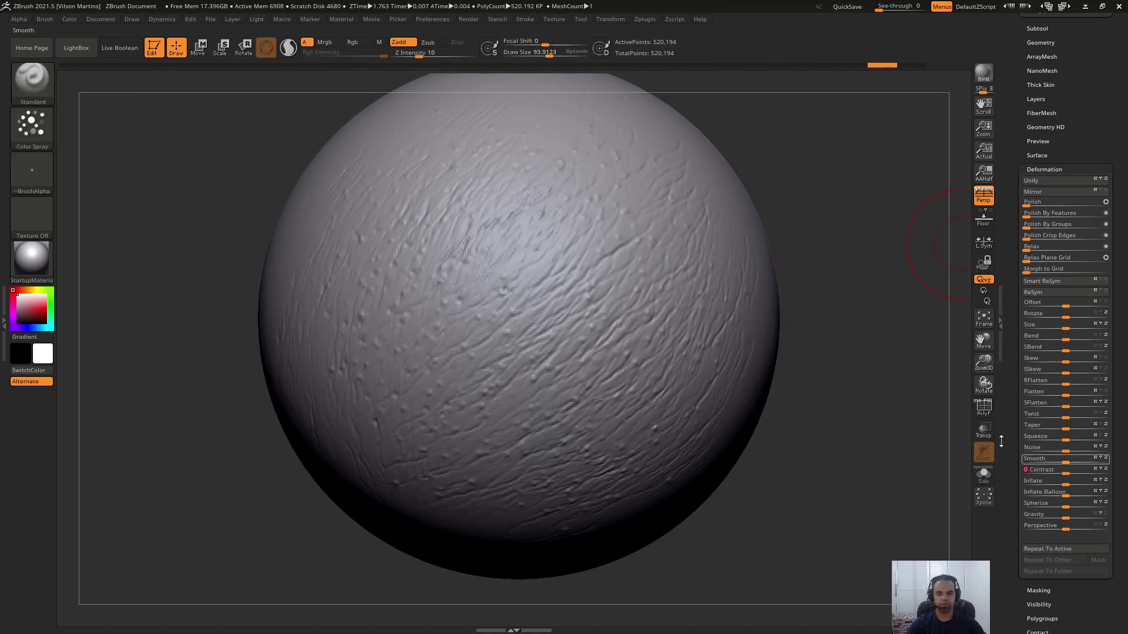
drag(857, 249, 881, 294)
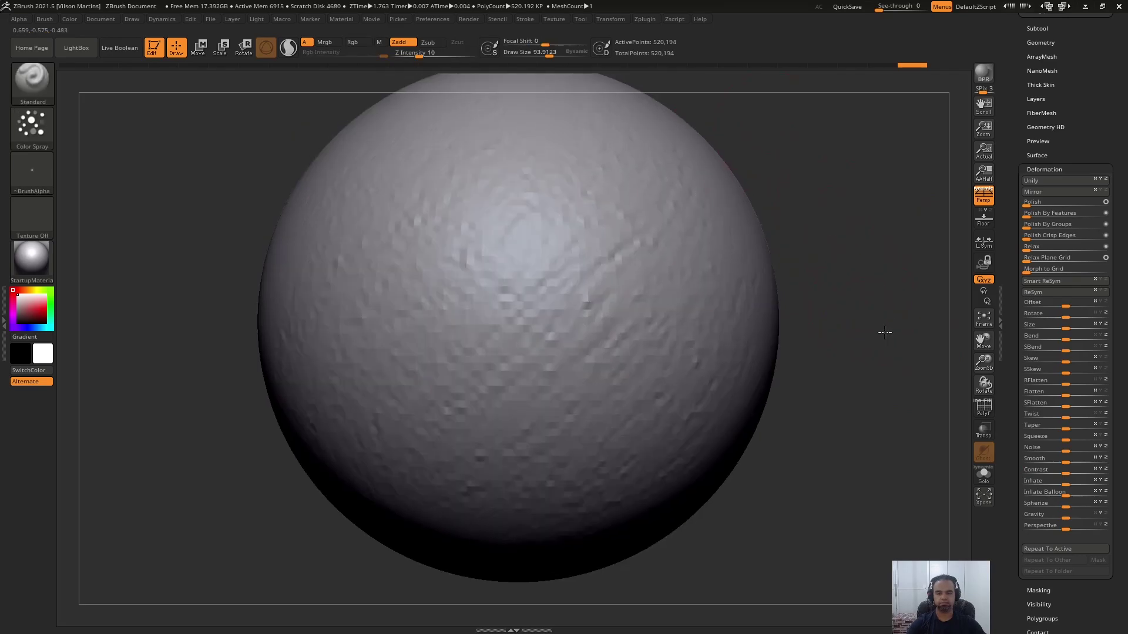
drag(1100, 473, 1122, 470)
key(ctrl+z)
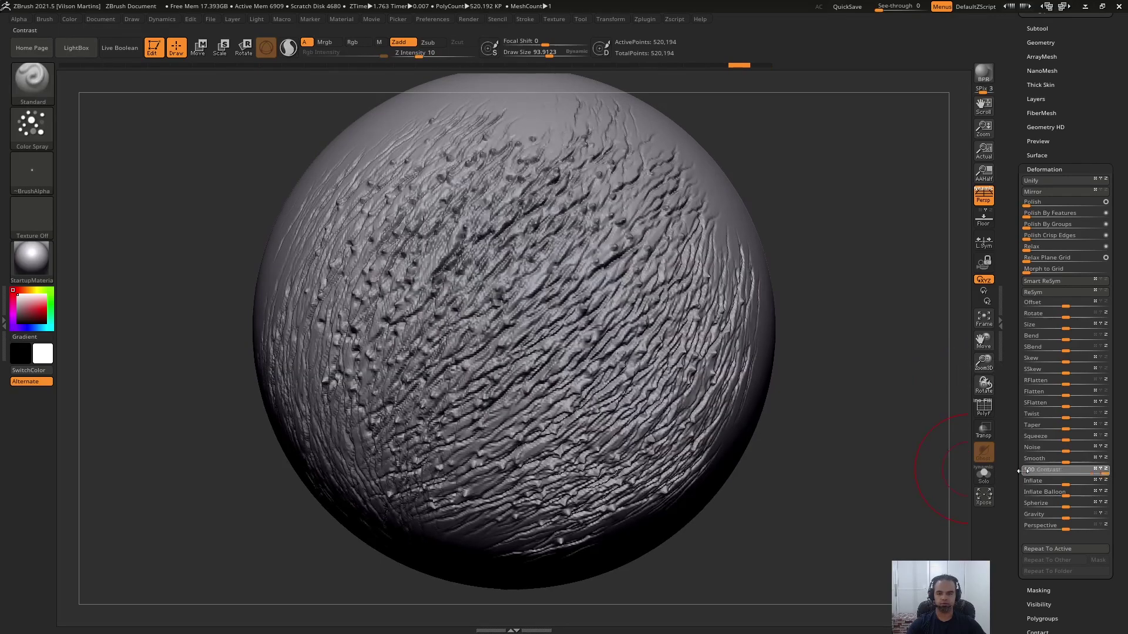
drag(816, 288, 897, 276)
drag(661, 280, 881, 349)
key(ctrl+z)
key(ctrl+z)
key(ctrl+z)
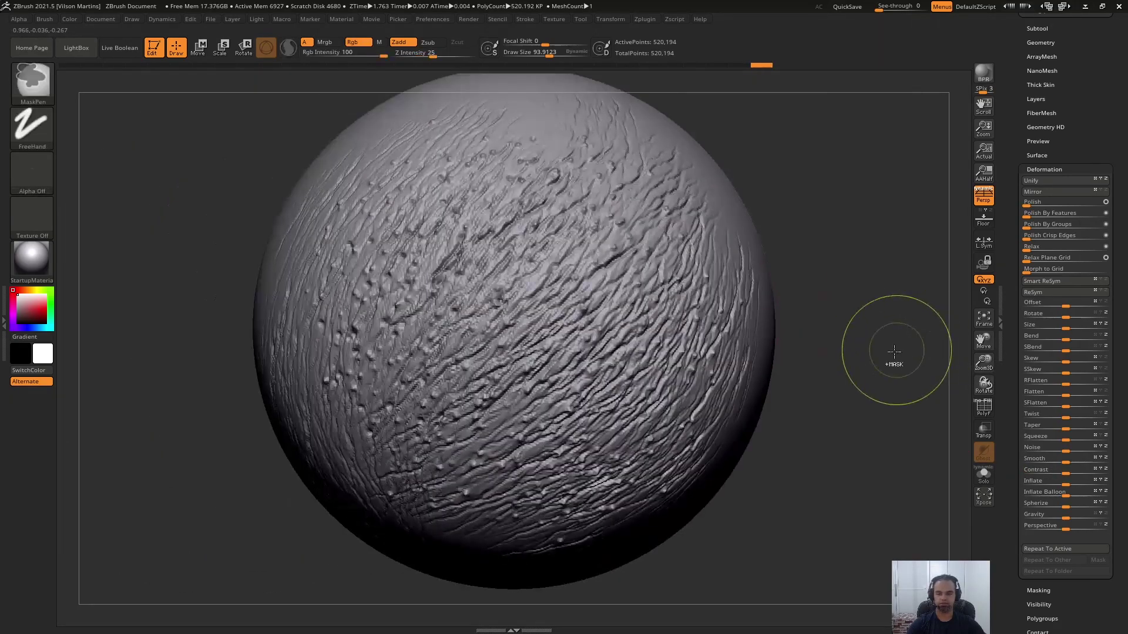
- Try a Contrast deformation of -100 on the sphere's surface details and undo it
drag(1067, 474, 1031, 473)
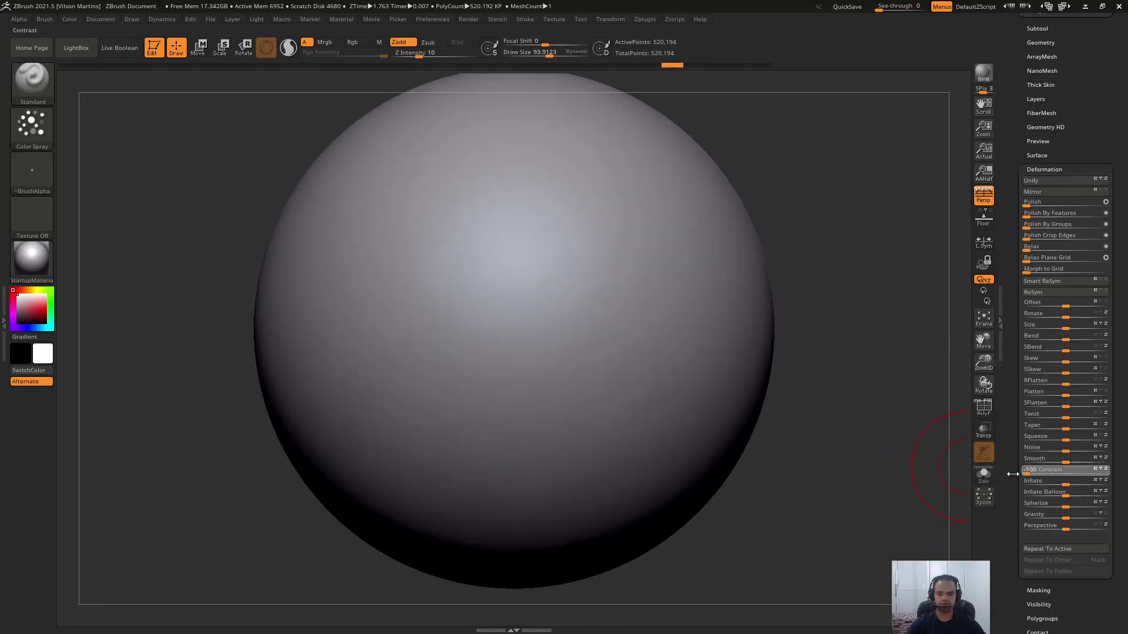
drag(864, 285, 842, 298)
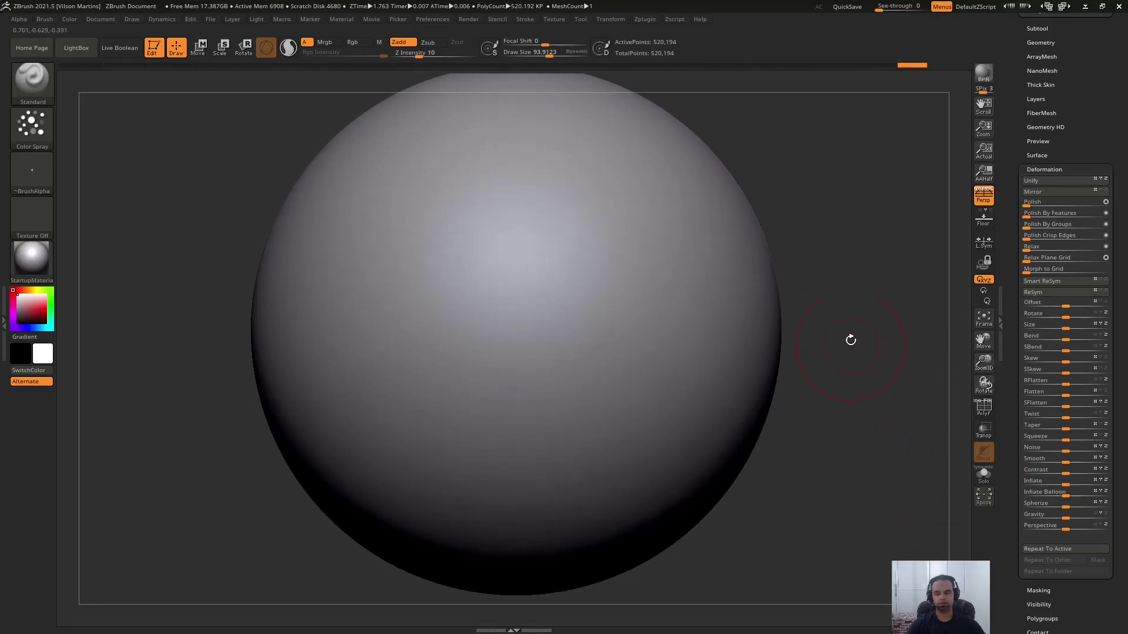
key(ctrl+z)
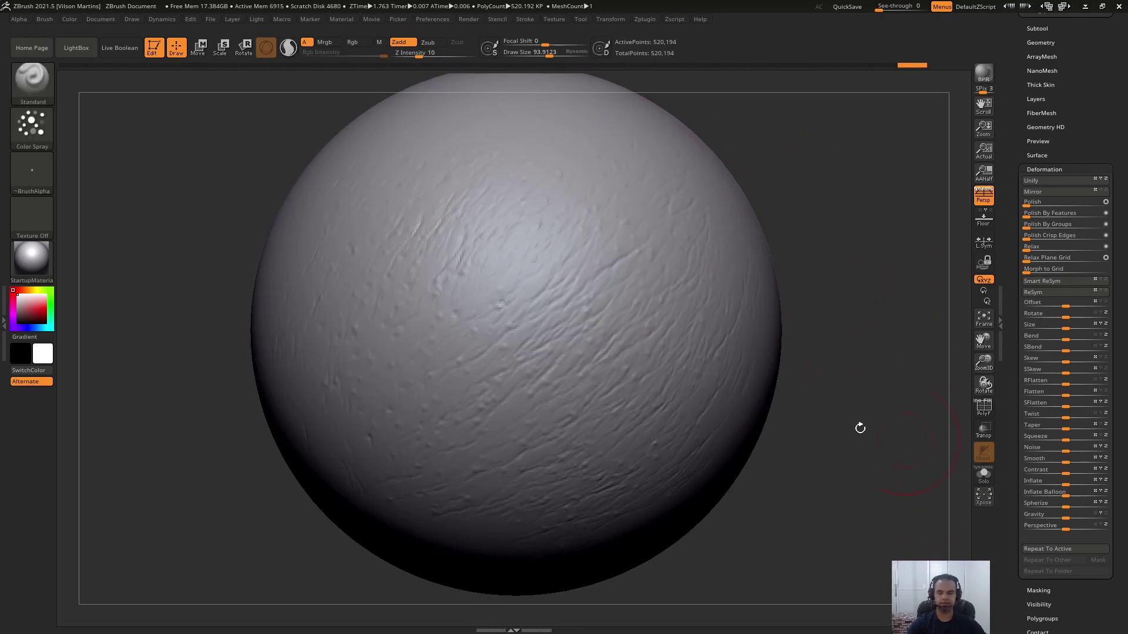
key(ctrl+z)
- Compare a raised and a lowered Contrast deformation on the whole sphere, undoing both
drag(1067, 472, 1119, 473)
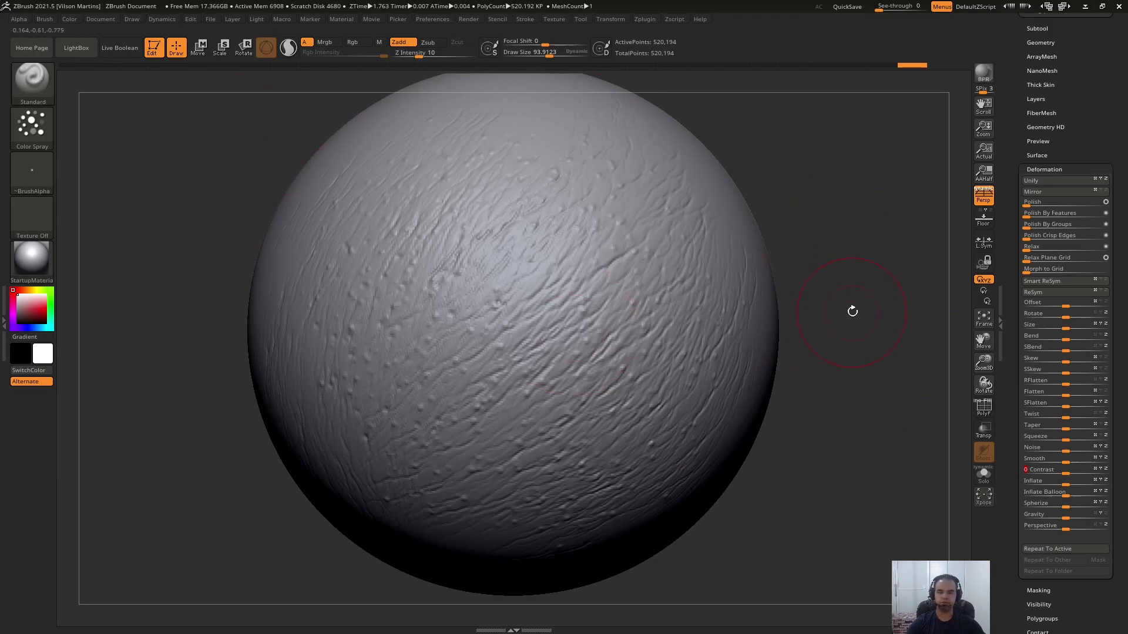
drag(848, 313, 879, 310)
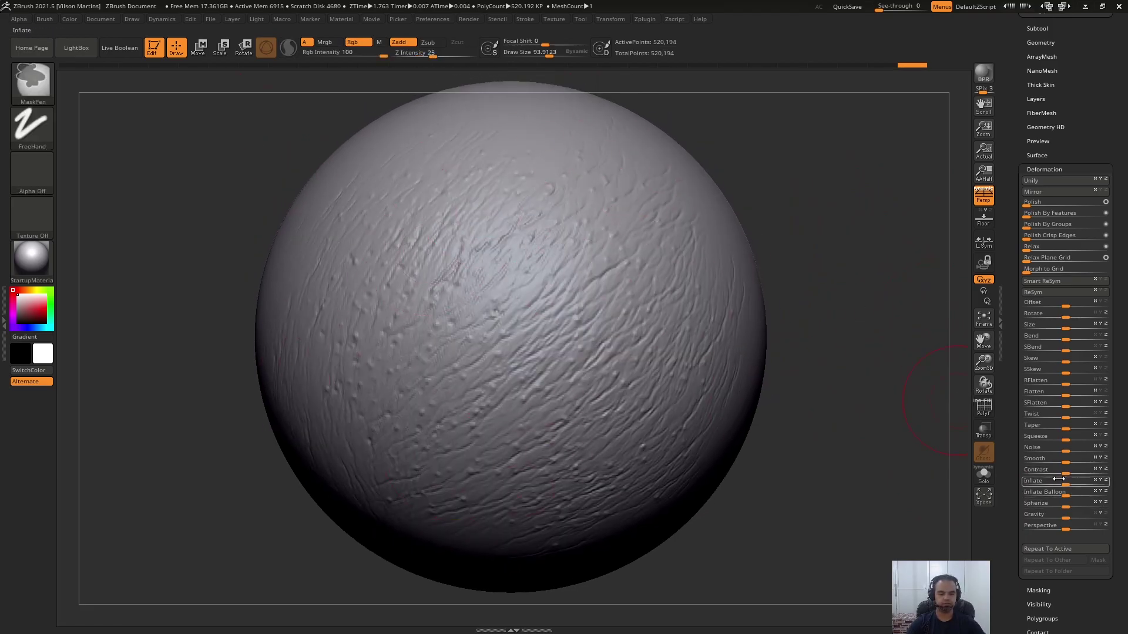
drag(1065, 470, 1023, 478)
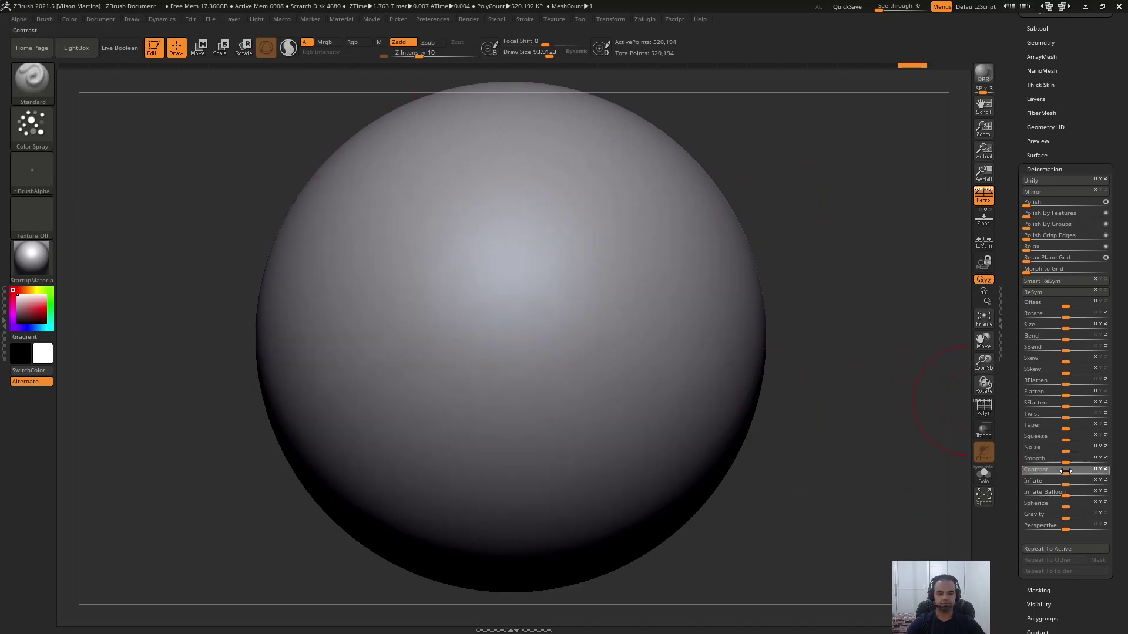
drag(1009, 480, 1008, 479)
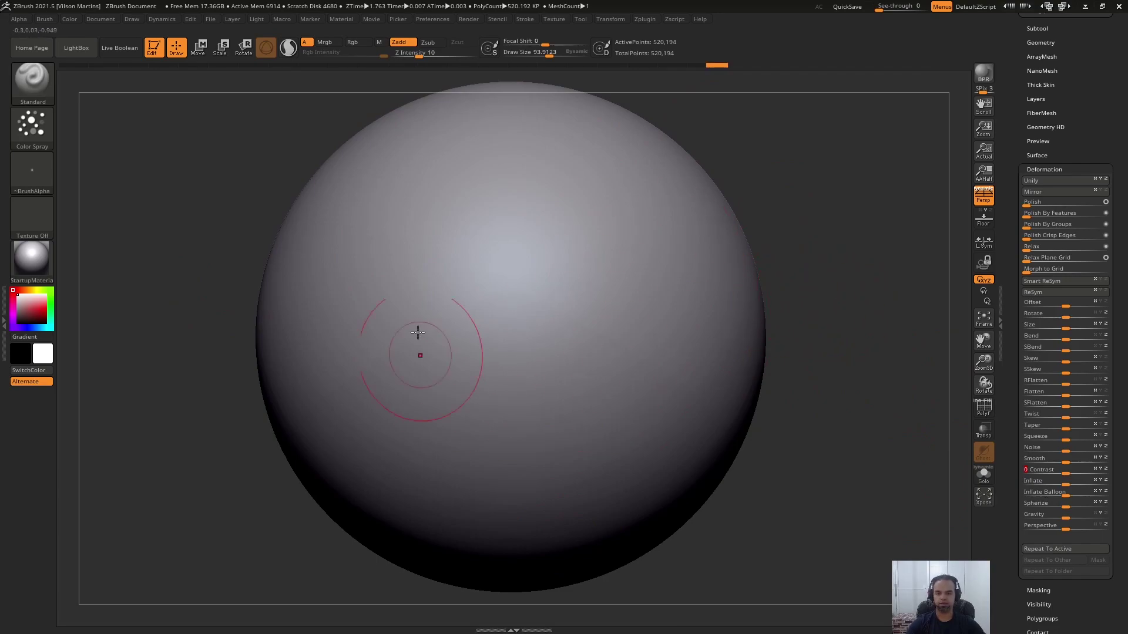
key(ctrl+z)
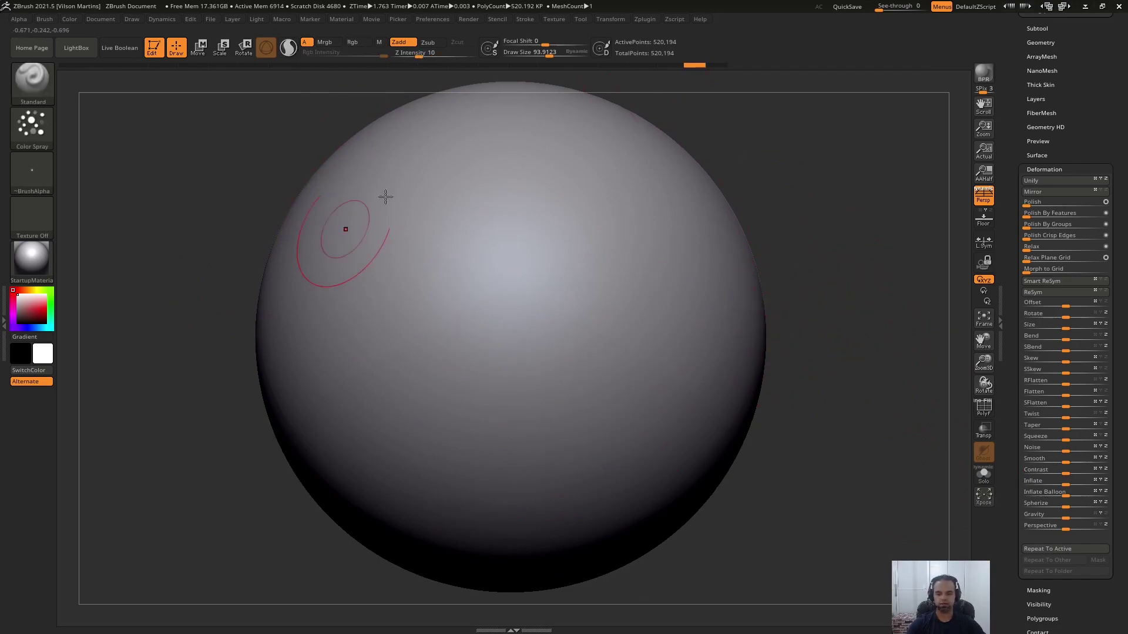
mouse_move(843, 291)
mouse_down()
mouse_move(863, 282)
mouse_move(901, 400)
mouse_up()
key(ctrl+z)
key(ctrl+z)
- Try raising the Contrast deformation only on a vertical stripe isolated with an inverted painted mask, and undo everything
key(s)
mouse_move(513, 213)
ctrl+mouse_down()
mouse_move(513, 193)
mouse_move(510, 461)
mouse_move(573, 193)
mouse_move(508, 444)
mouse_move(508, 412)
ctrl+mouse_up()
ctrl+click(869, 382)
drag(1067, 473, 1114, 473)
drag(840, 341, 958, 338)
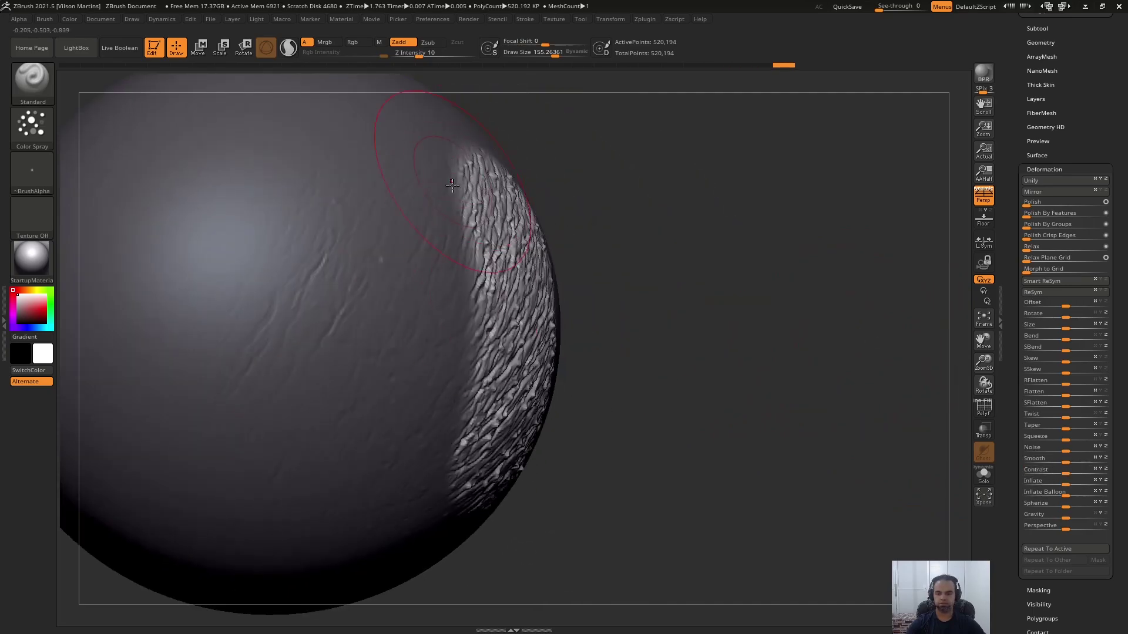
drag(698, 355, 464, 235)
key(ctrl+z)
key(ctrl+z)
key(ctrl+z)
key(ctrl+z)
- Isolate a winding band across the sphere with an inverted mask, try raising its Contrast deformation, and undo everything
mouse_move(831, 279)
right_down()
mouse_move(916, 282)
mouse_move(587, 235)
mouse_move(537, 317)
mouse_move(544, 357)
right_up()
key(s)
mouse_move(624, 291)
mouse_down()
mouse_move(611, 292)
mouse_move(647, 283)
mouse_move(498, 358)
mouse_move(372, 328)
mouse_up()
key(s)
ctrl+click(881, 396)
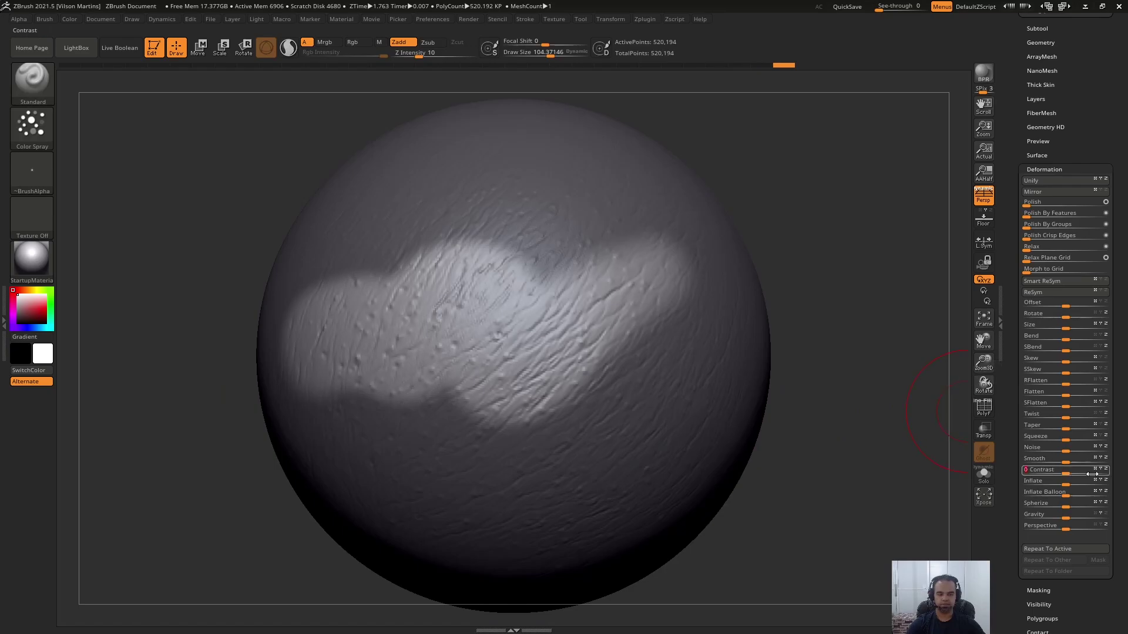
drag(1125, 472, 1127, 472)
key(ctrl+z)
key(ctrl+z)
key(ctrl+z)
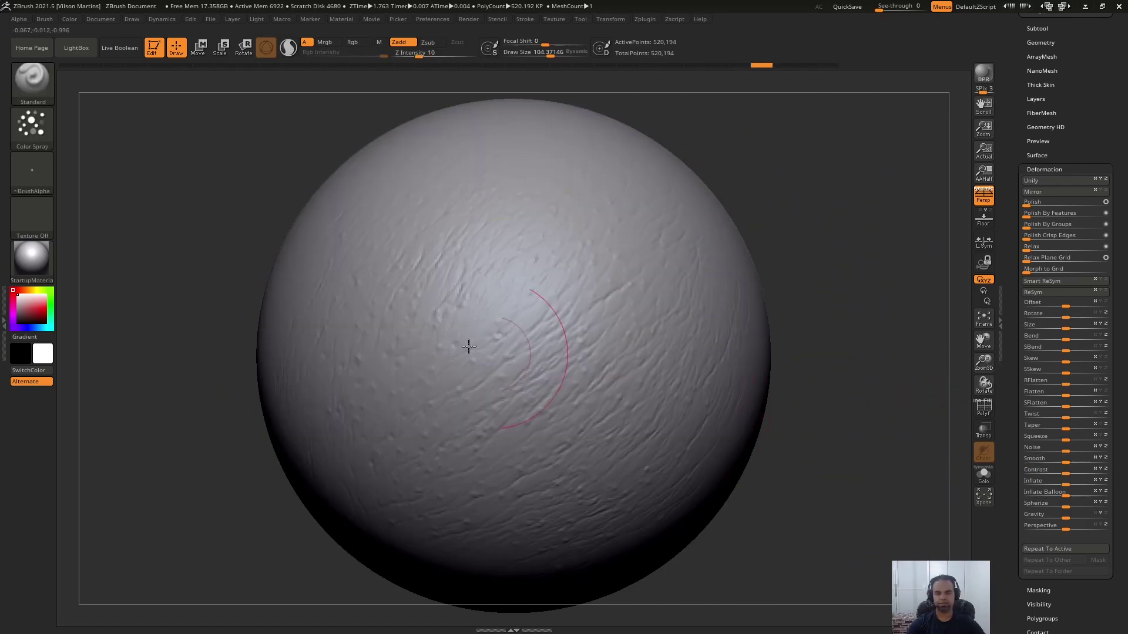
- Select the ContrastTarget brush with a draw size of about 213 and try it on the sphere's wrinkles
alt+right_drag(601, 326, 605, 293)
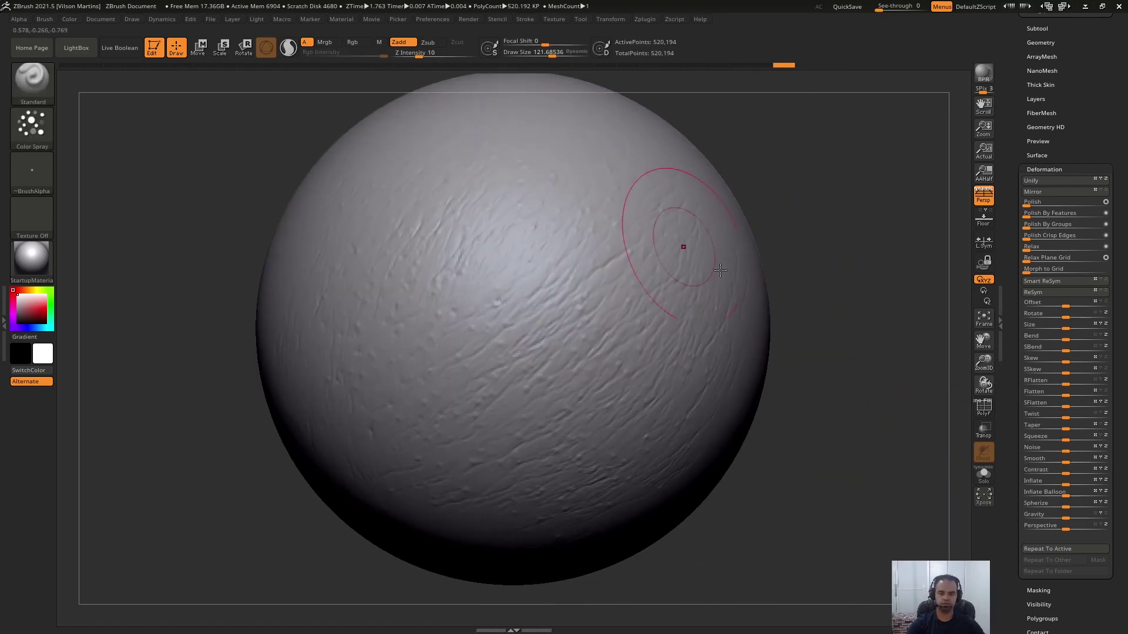
drag(983, 381, 136, 229)
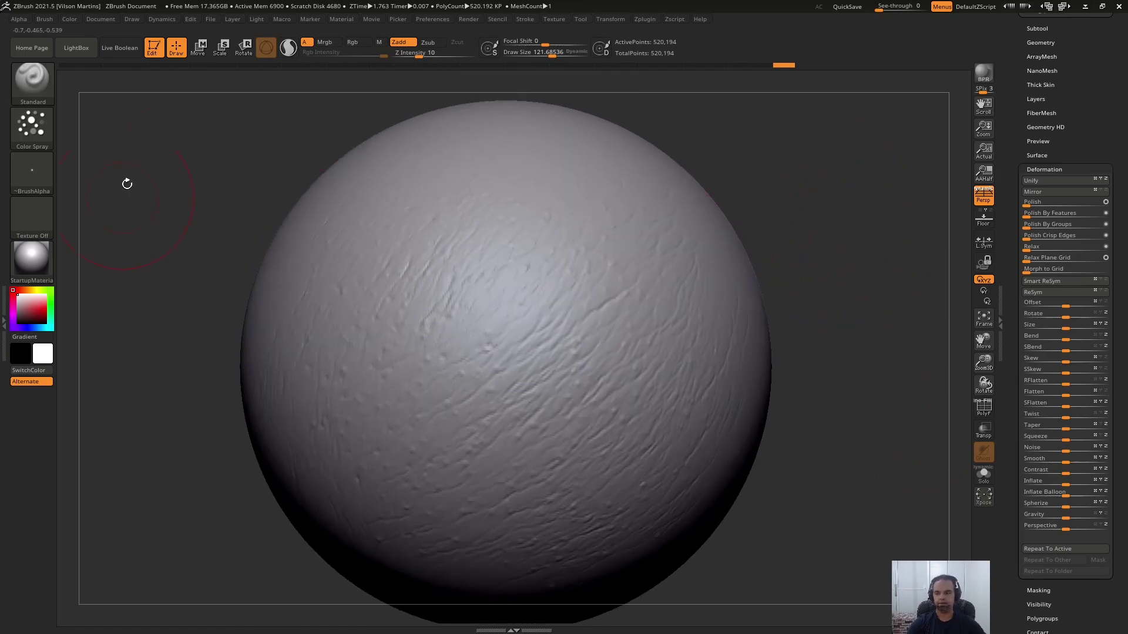
click(20, 77)
click(610, 193)
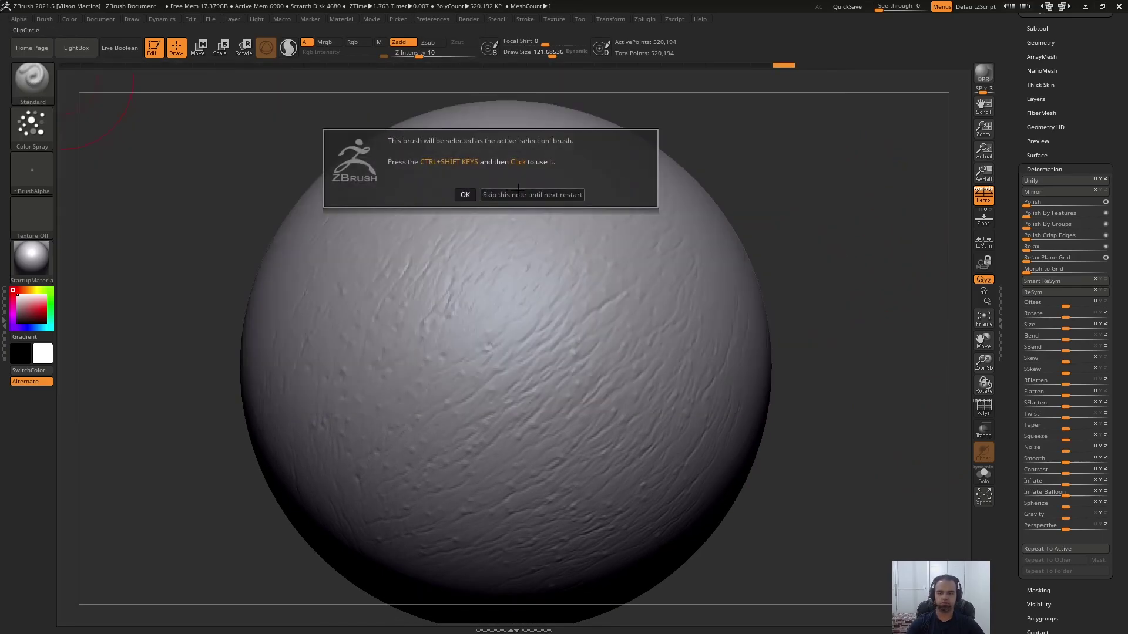
key(b)
key(c)
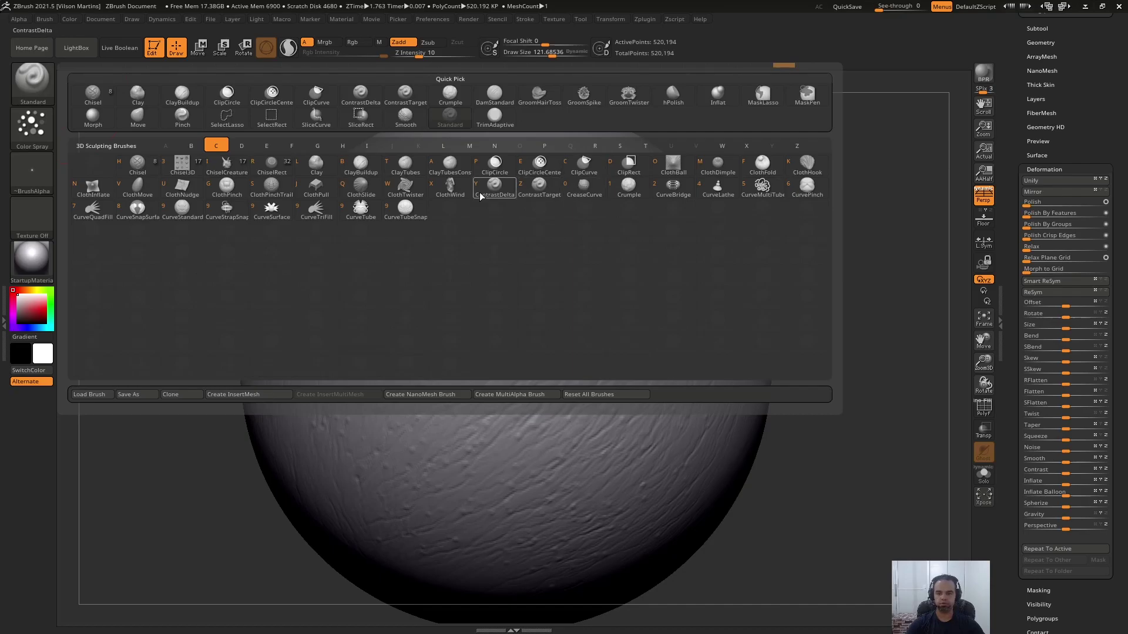
click(549, 194)
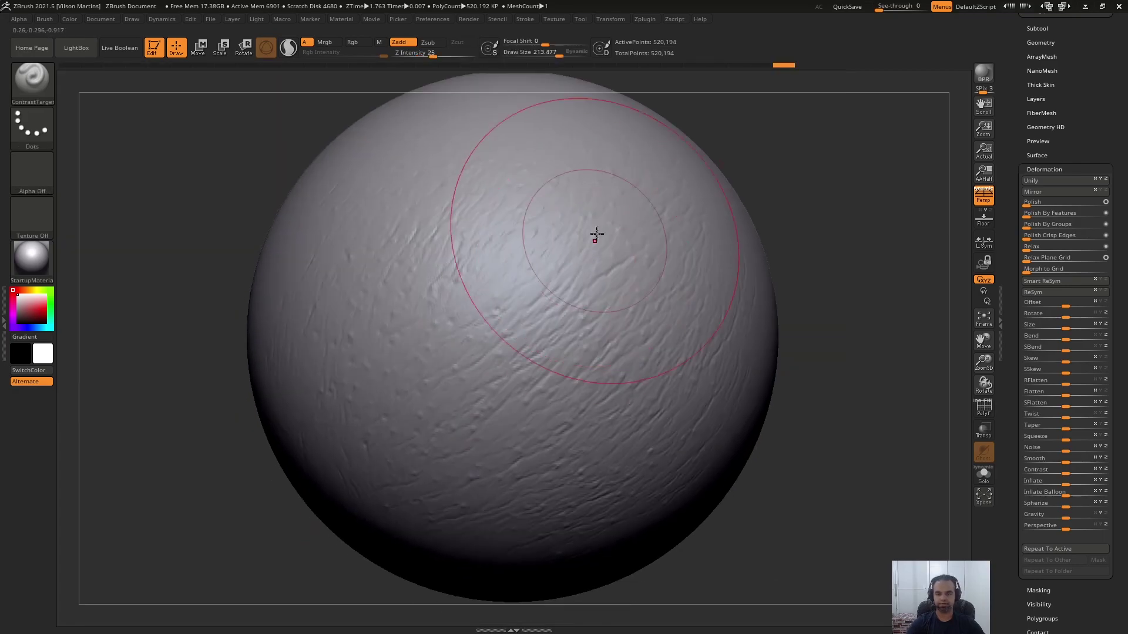
drag(625, 191, 594, 249)
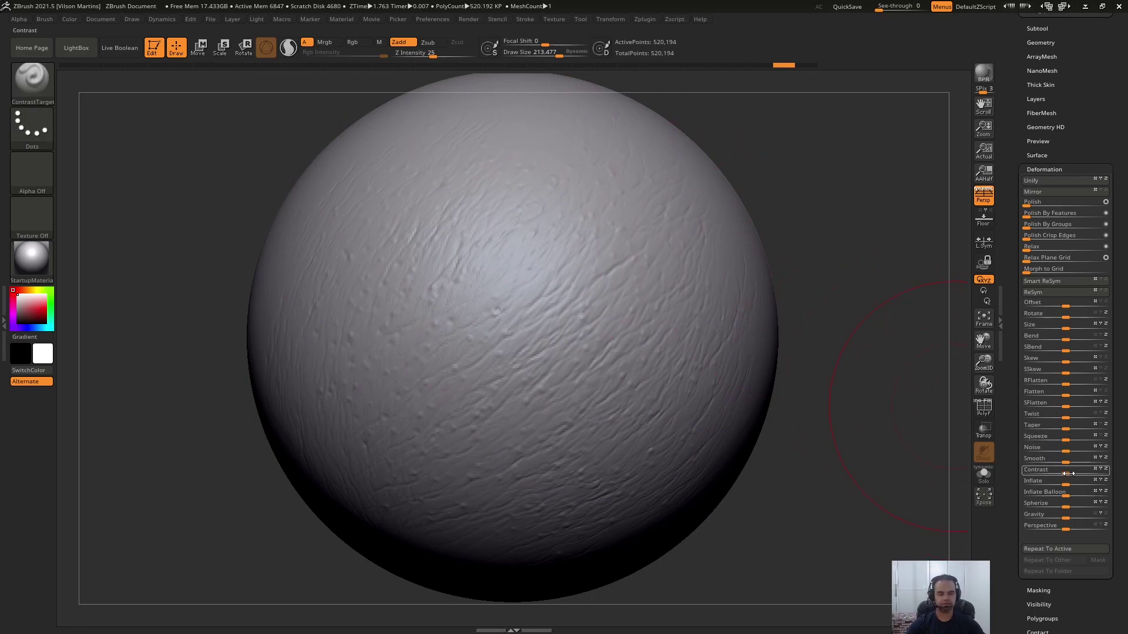
- Try the Contrast deformation again on the entire sphere to compare it with the brush, and undo it
mouse_move(1109, 475)
mouse_down()
mouse_move(1123, 477)
mouse_move(1078, 473)
mouse_move(1123, 477)
mouse_up()
key(ctrl+z)
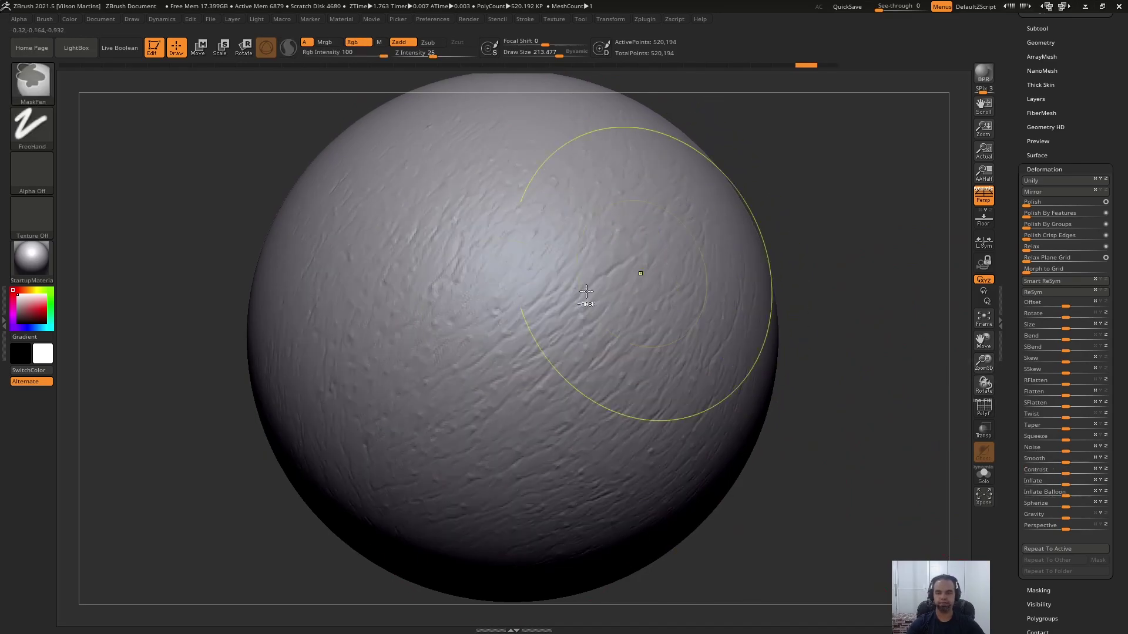
key(ctrl+z)
key(ctrl+shift+z)
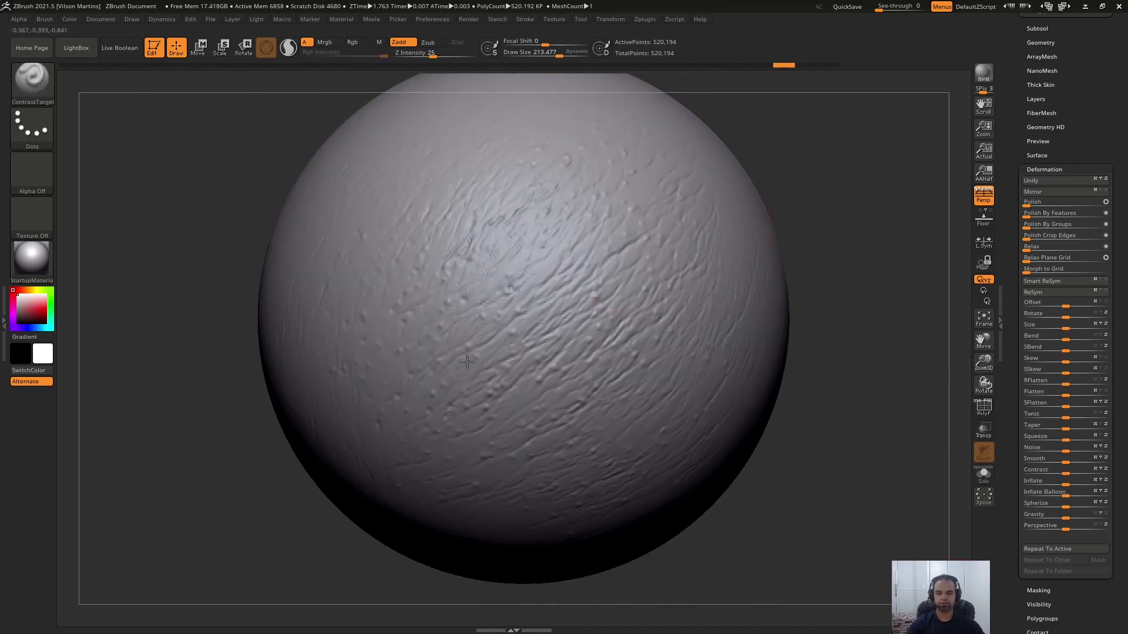
- Try exaggerating the surface details with repeated diagonal ContrastTarget strokes across the sphere
drag(684, 176, 389, 423)
drag(662, 180, 401, 411)
drag(699, 156, 382, 440)
mouse_move(677, 170)
mouse_down()
mouse_move(379, 449)
mouse_move(391, 453)
mouse_up()
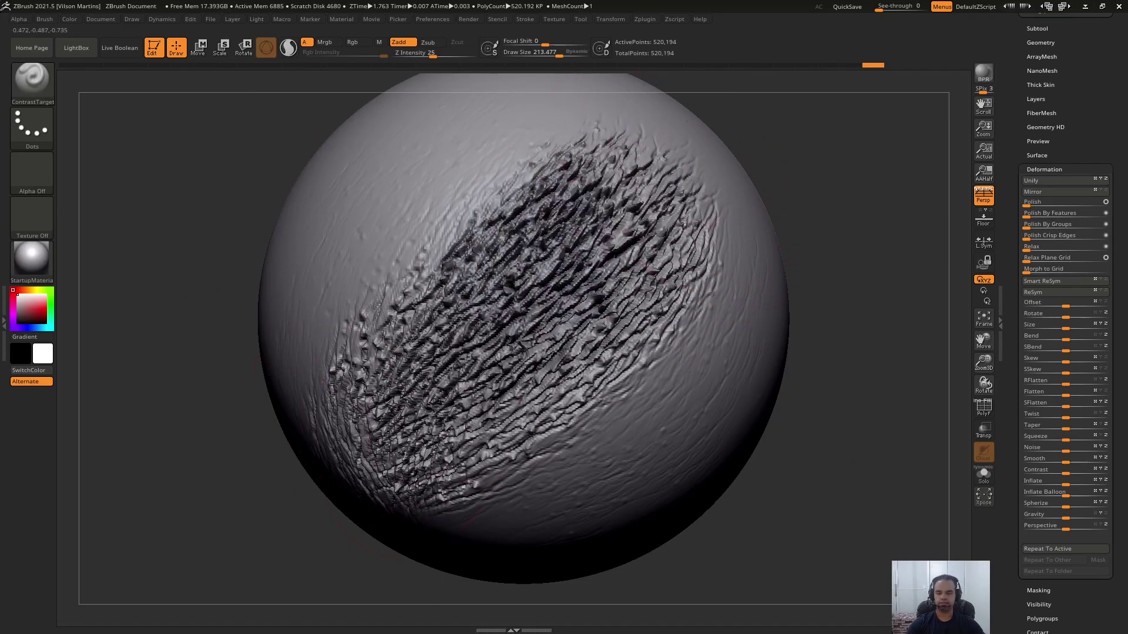
drag(813, 164, 826, 272)
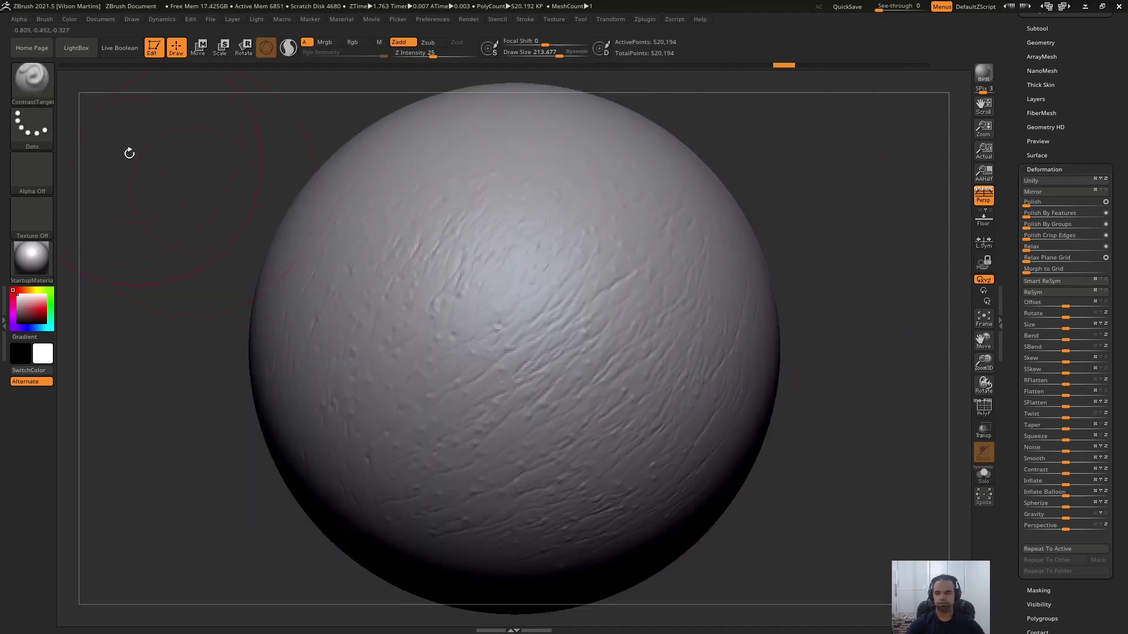
- Switch to the ContrastDelta brush and set its draw size to about 253
key(b)
key(c)
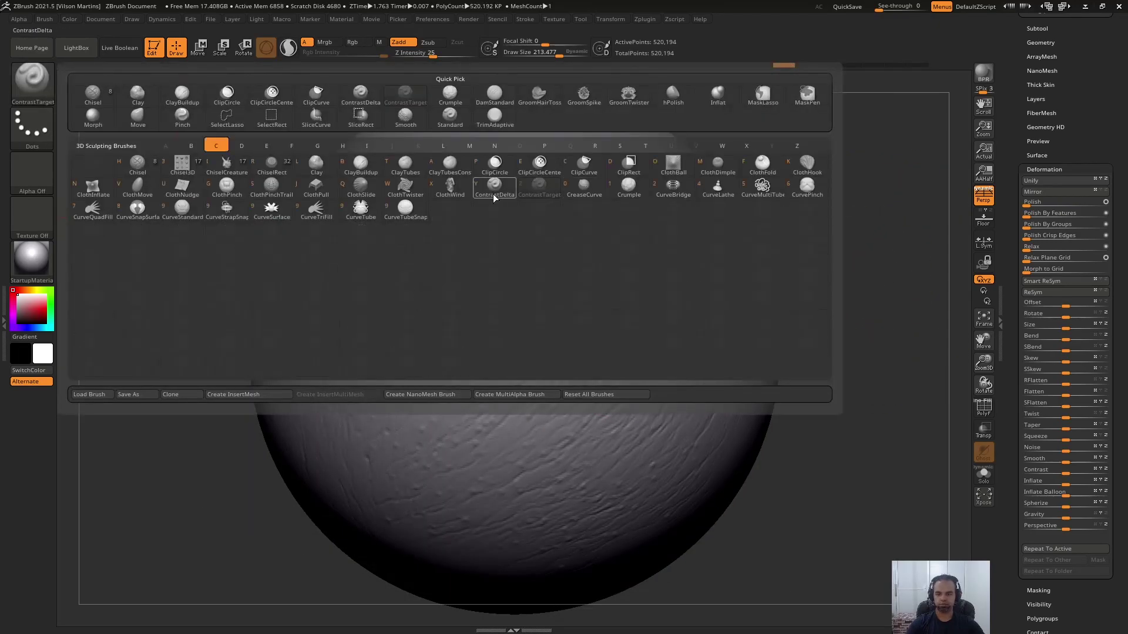
click(498, 200)
ctrl+right_drag(506, 340, 590, 279)
key(f)
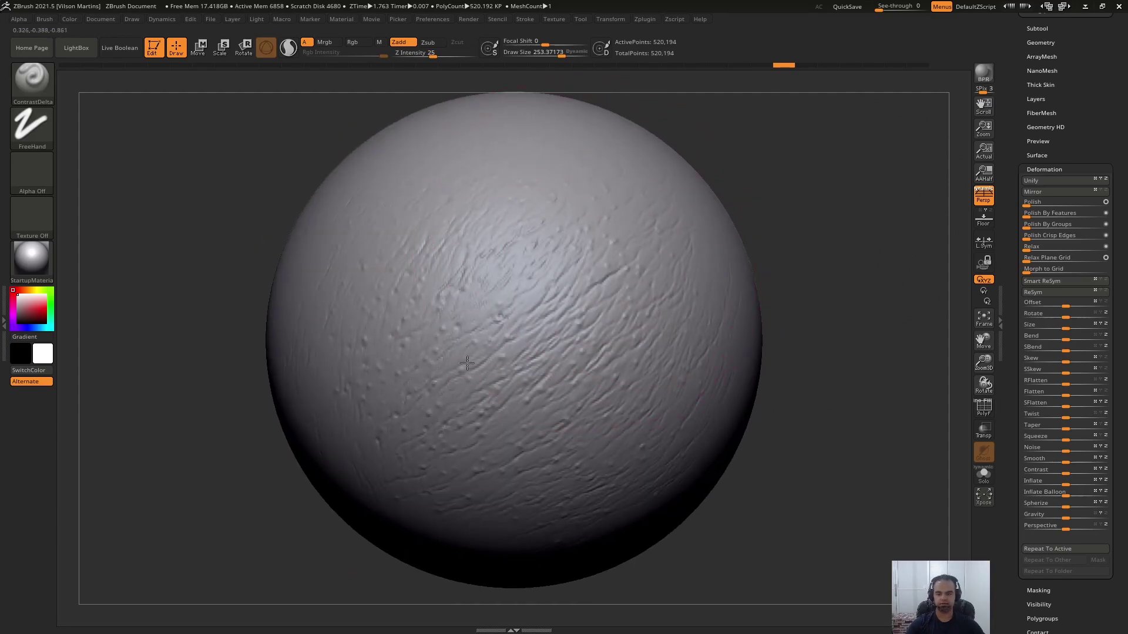
- Try strengthening the wrinkles at the sphere's center with ContrastDelta strokes, and undo them
drag(569, 301, 573, 316)
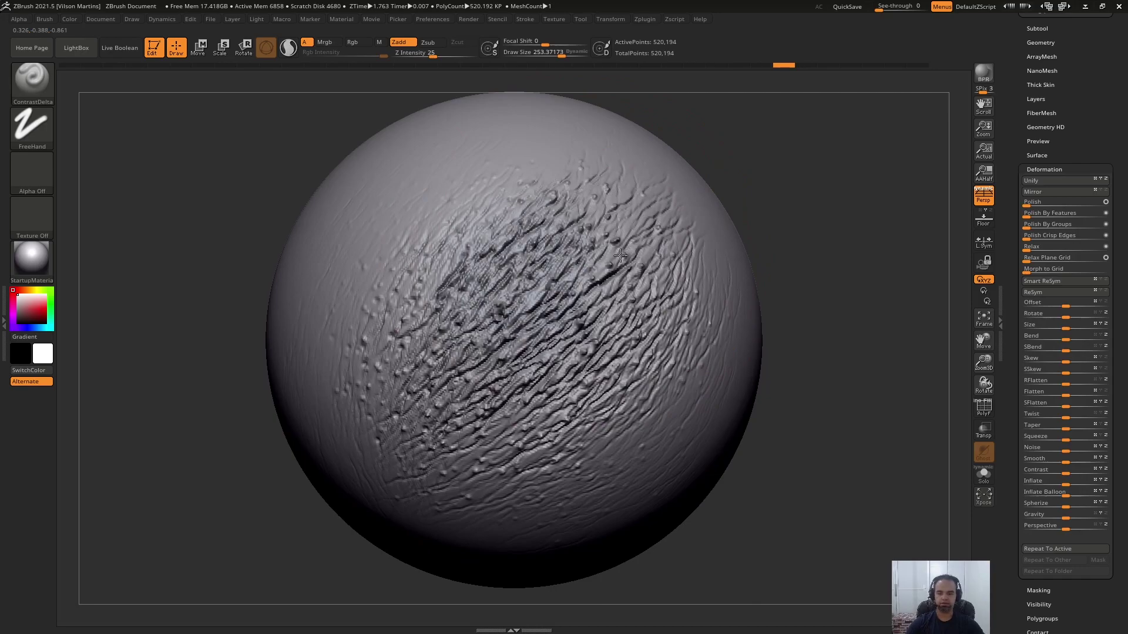
drag(509, 347, 532, 329)
mouse_move(587, 294)
right_down()
mouse_move(816, 227)
mouse_move(757, 254)
right_up()
key(ctrl+z)
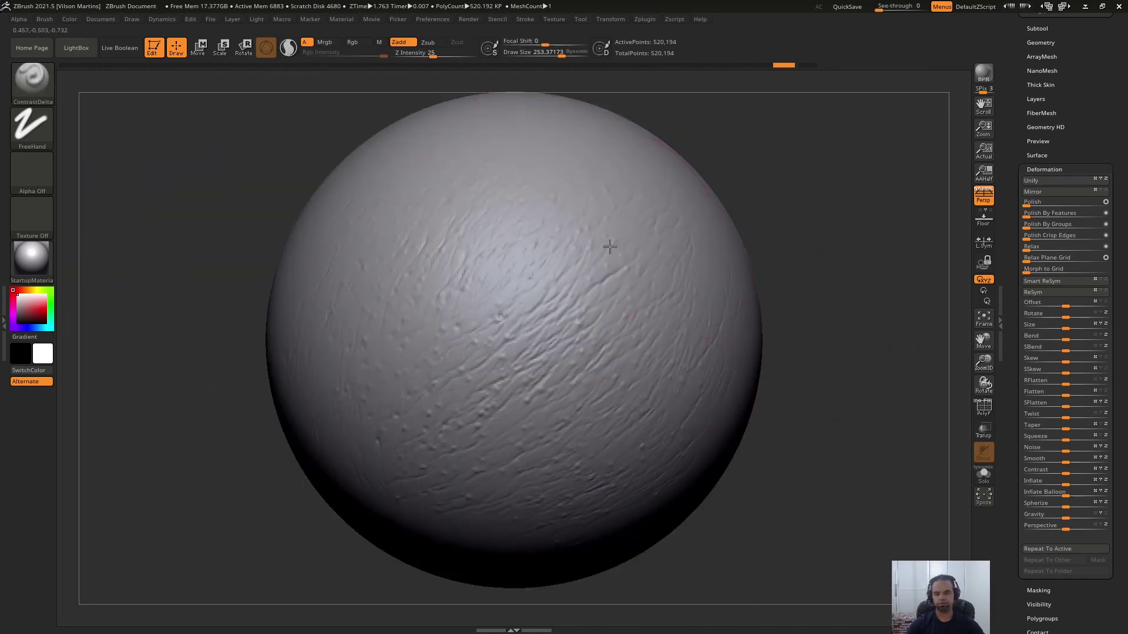
- Soften the wrinkles and bumps across the middle of the sphere with inverted ContrastDelta strokes at about 275 draw size
key(ctrl+shift+z)
mouse_move(509, 336)
mouse_down()
mouse_move(529, 320)
mouse_move(493, 323)
mouse_move(475, 268)
mouse_up()
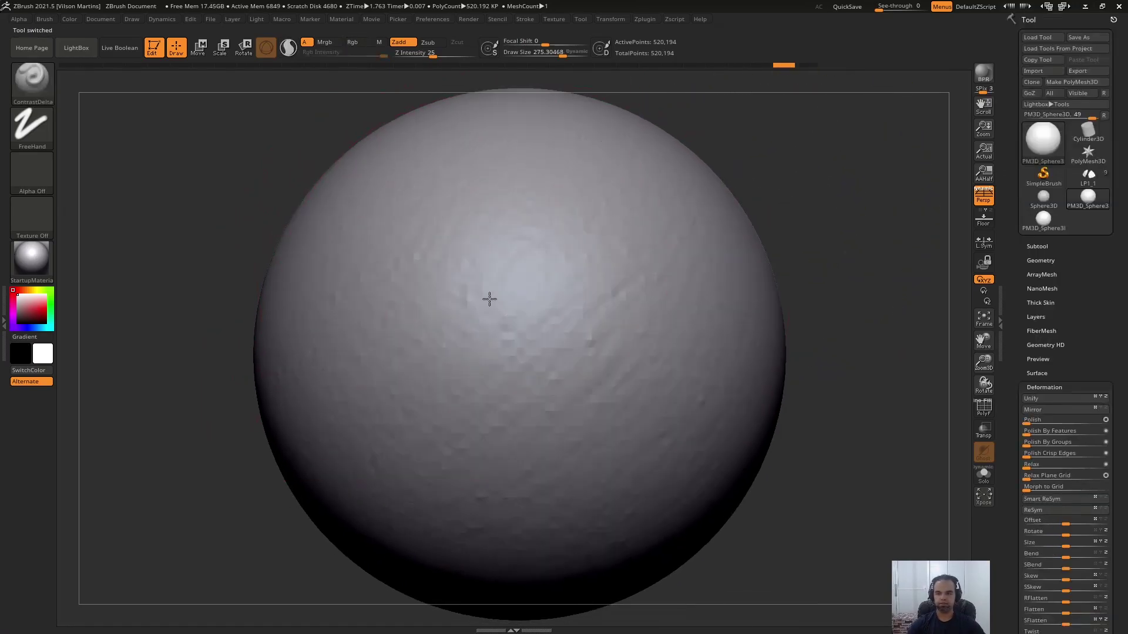
alt+right_drag(525, 221, 448, 194)
mouse_move(548, 247)
alt+right_down()
mouse_move(541, 256)
mouse_move(567, 235)
mouse_move(519, 221)
alt+right_up()
mouse_move(395, 245)
right_down()
mouse_move(214, 388)
mouse_move(509, 191)
mouse_move(445, 284)
right_up()
mouse_move(503, 424)
right_down()
mouse_move(509, 217)
mouse_move(534, 169)
mouse_move(488, 198)
right_up()
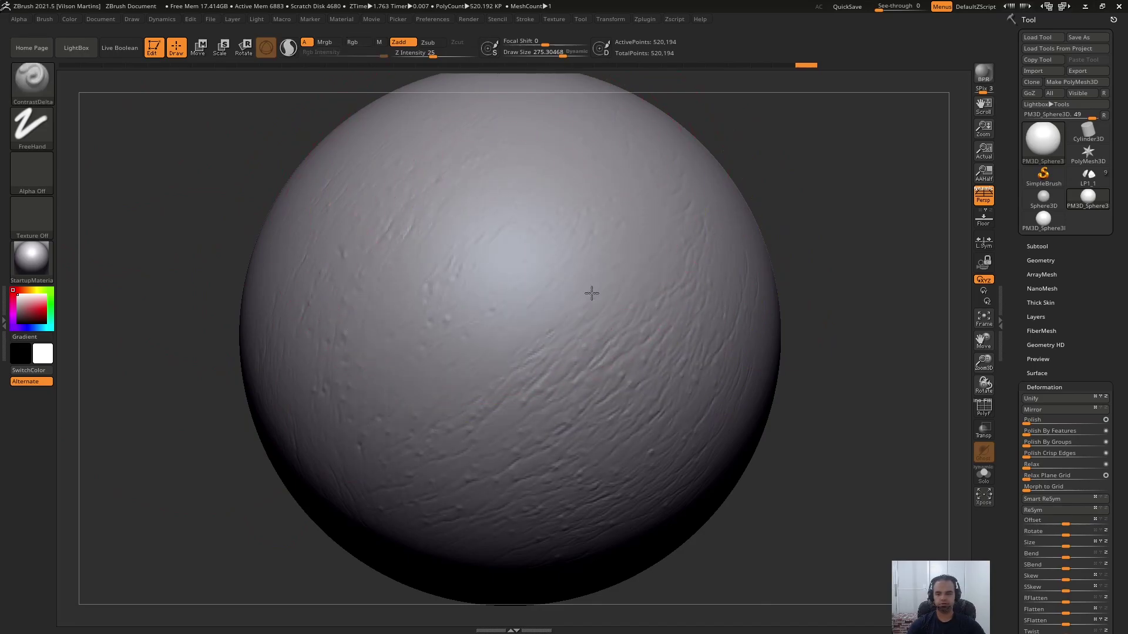
- Try strengthening the wrinkles and bumps at the sphere's center with a ContrastDelta stroke, and undo it
mouse_move(680, 259)
mouse_down()
mouse_move(587, 412)
mouse_move(494, 392)
mouse_up()
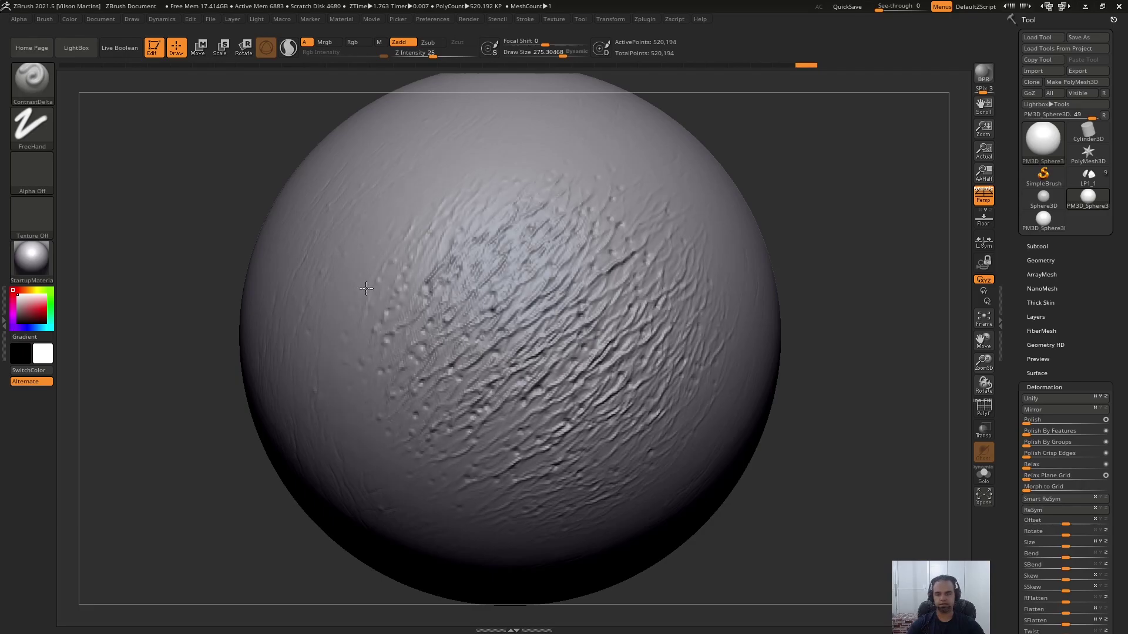
key(ctrl+z)
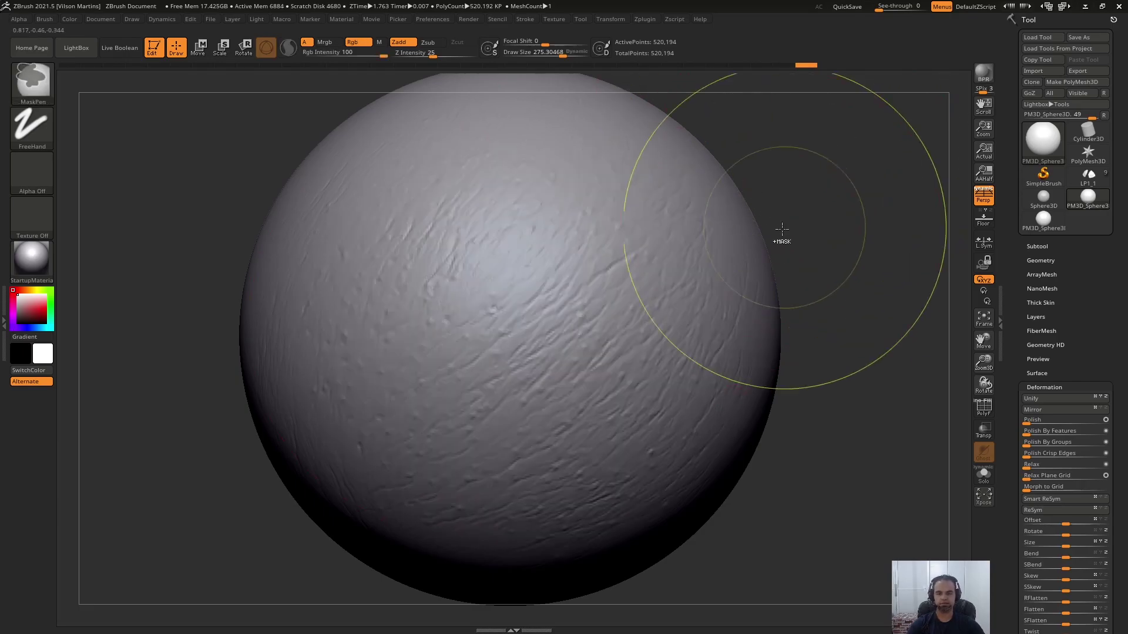
- Set the ContrastDelta draw size to about 56 and examine the wrinkles around the sphere's deepest crease
key(s)
drag(792, 239, 769, 240)
mouse_move(625, 245)
ctrl+right_down()
mouse_move(586, 259)
mouse_move(609, 282)
mouse_move(592, 275)
mouse_move(599, 265)
ctrl+right_up()
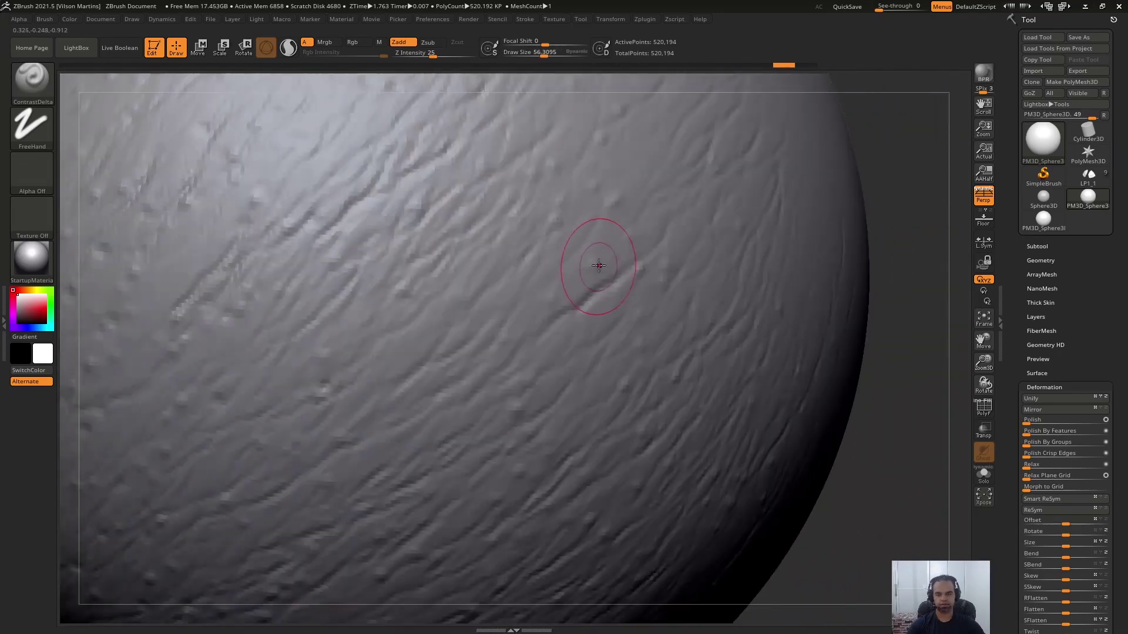
drag(548, 319, 543, 328)
ctrl+right_drag(543, 328, 599, 177)
alt+right_drag(599, 177, 672, 232)
key(f)
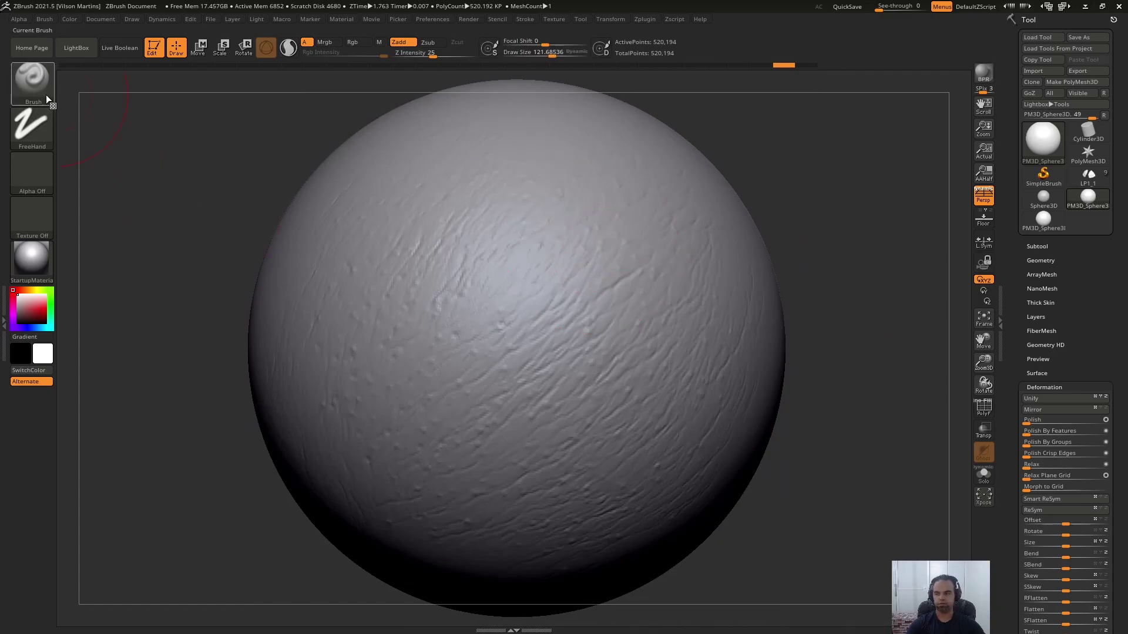
- Switch to the ContrastTarget brush and set its draw size to about 213
key(b)
click(535, 199)
mouse_move(590, 207)
alt+right_down()
mouse_move(574, 282)
mouse_move(599, 235)
alt+right_up()
key(s)
drag(557, 253, 566, 253)
ctrl+right_drag(584, 247, 588, 254)
drag(588, 254, 590, 195)
right_drag(450, 250, 630, 223)
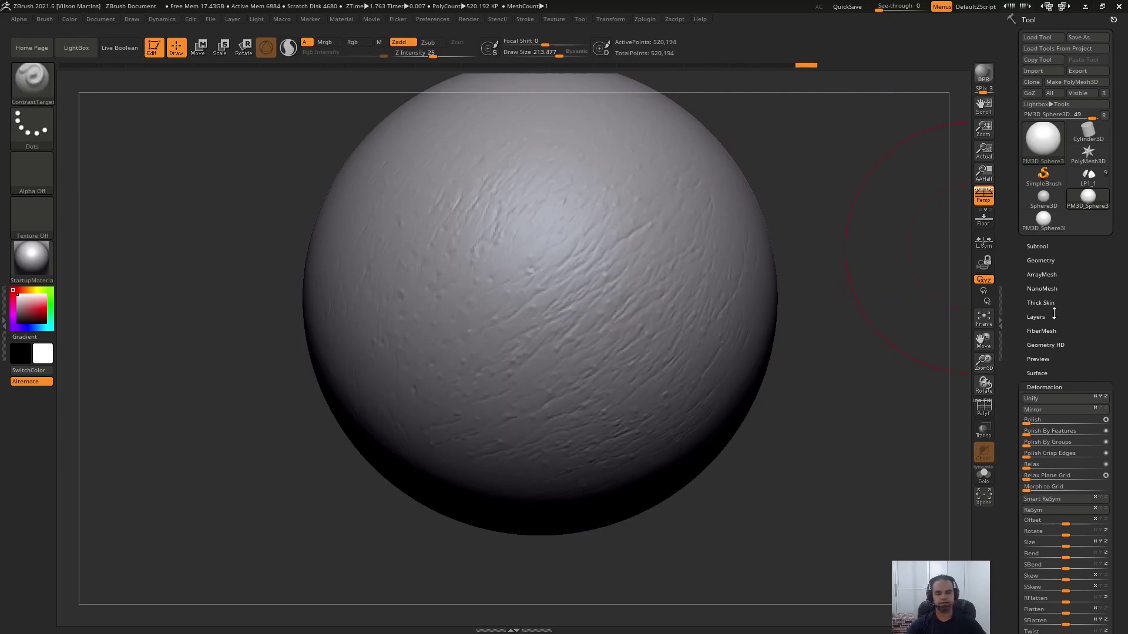
- Try flattening the sphere's details with a negative Contrast deformation, and paint a mask band across its middle
scroll(1076, 396, down, 5)
drag(1068, 417, 994, 425)
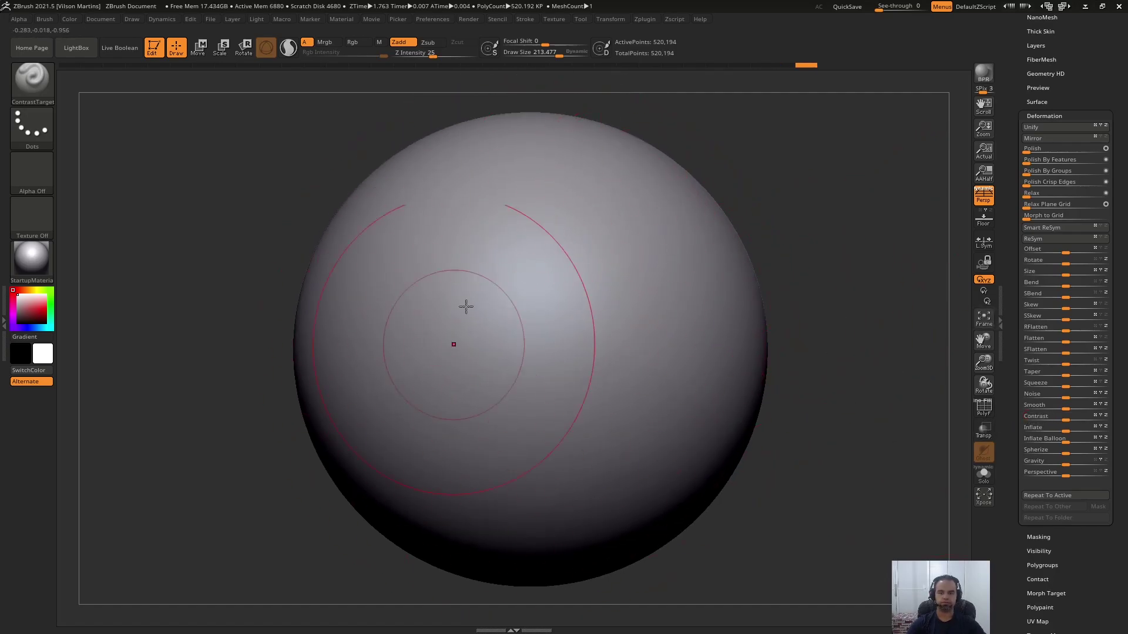
drag(1007, 419, 1008, 419)
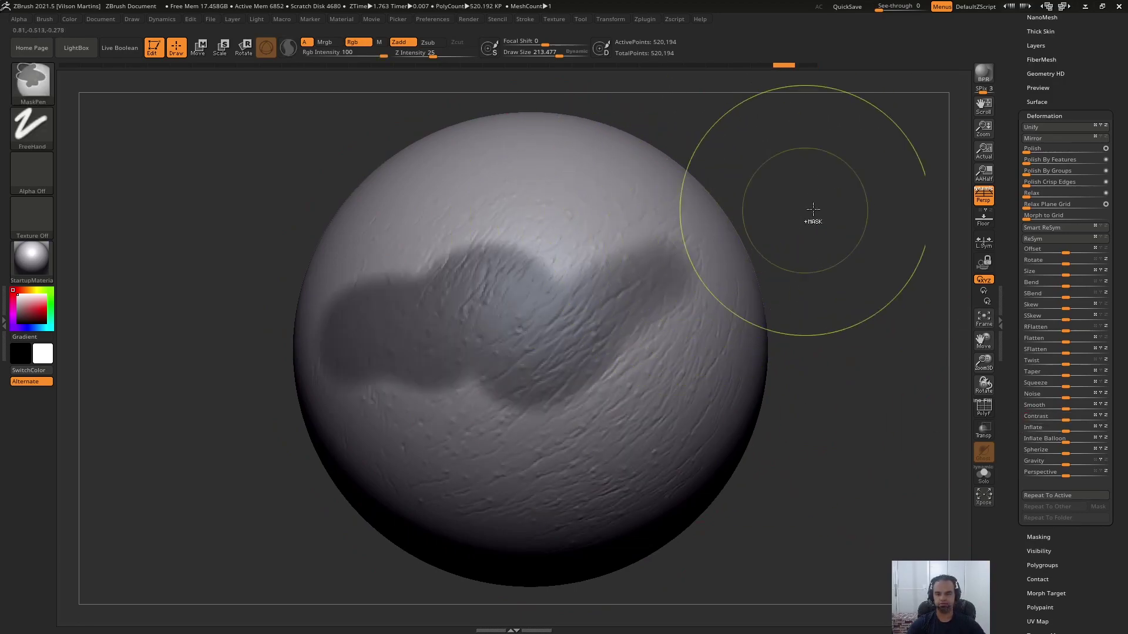
ctrl+drag(813, 208, 760, 245)
alt+drag(846, 263, 861, 237)
- Switch to the LP1_1 creature model and frame it whole
drag(1028, 132, 1032, 403)
click(1092, 182)
key(f)
drag(768, 264, 907, 353)
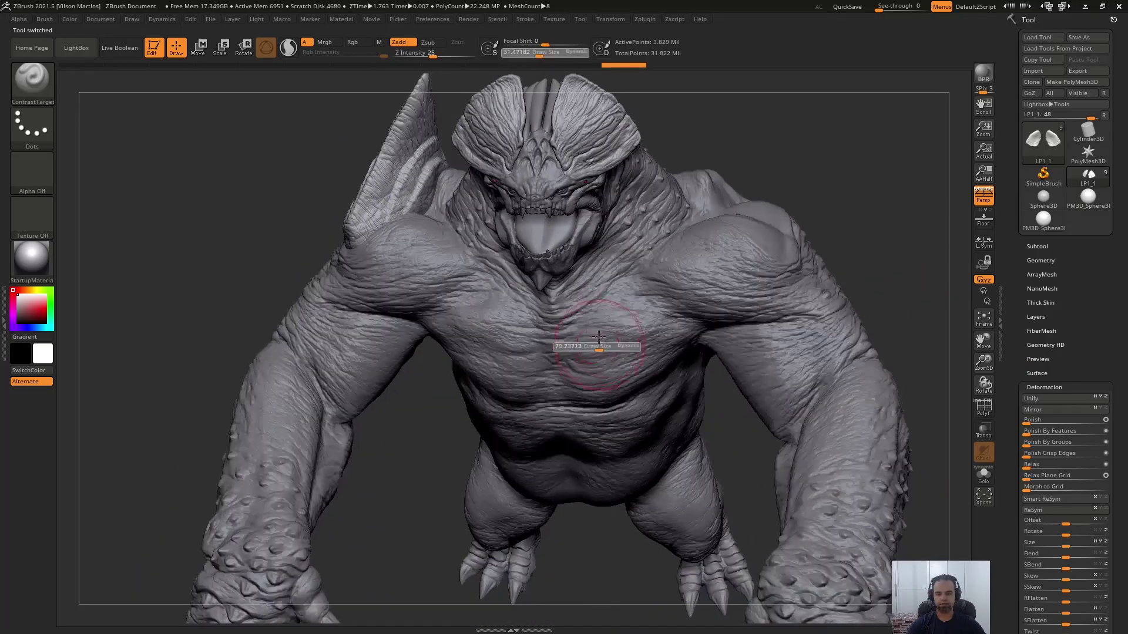
- Examine the skin details on the creature's neck and shoulder from the side
right_drag(599, 282, 781, 322)
alt+right_drag(673, 359, 721, 230)
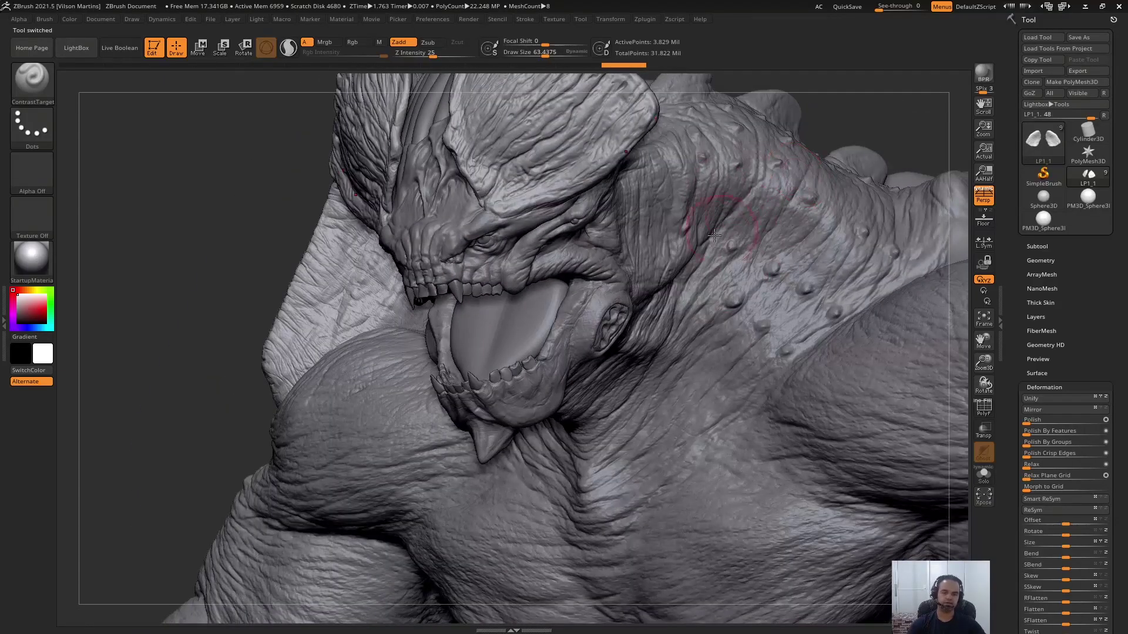
drag(721, 230, 750, 226)
drag(708, 347, 752, 253)
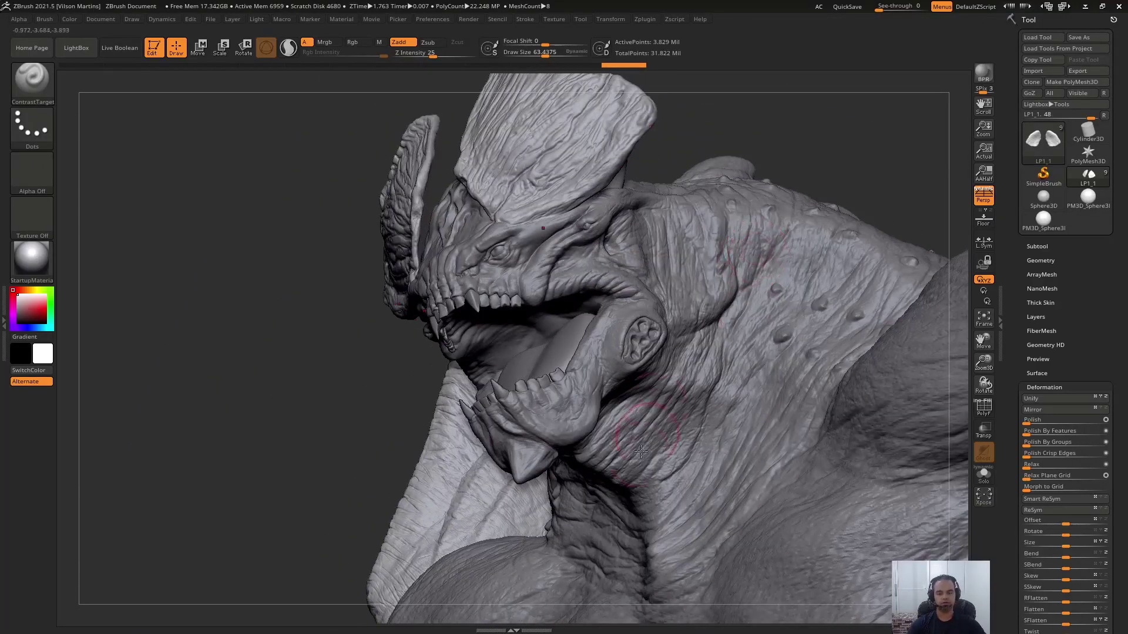
right_drag(762, 300, 731, 256)
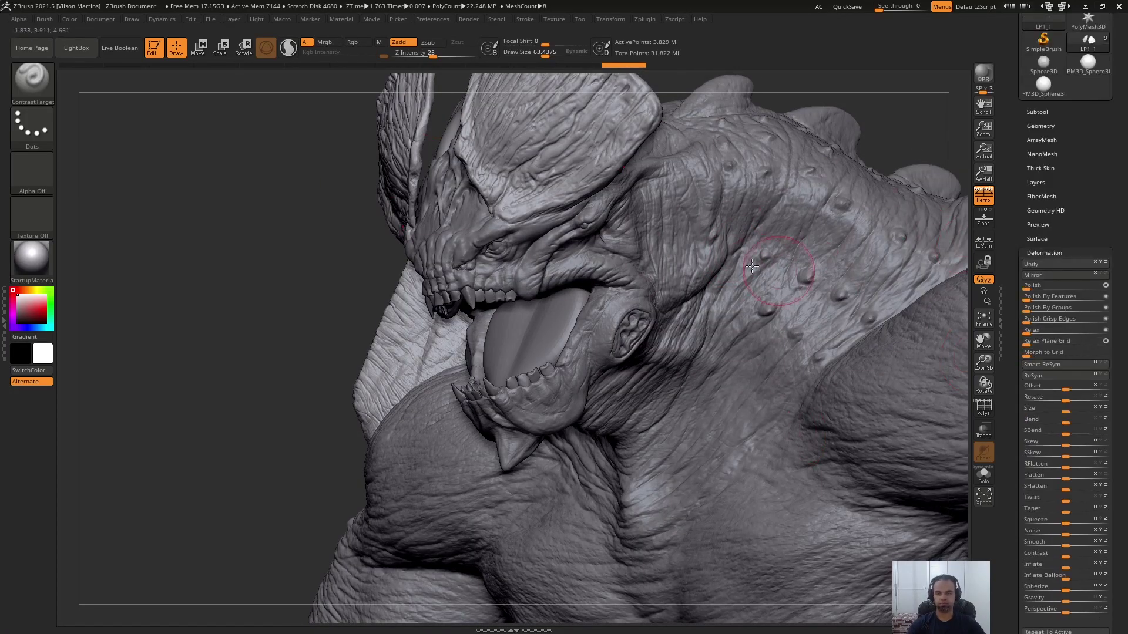
right_drag(713, 286, 670, 323)
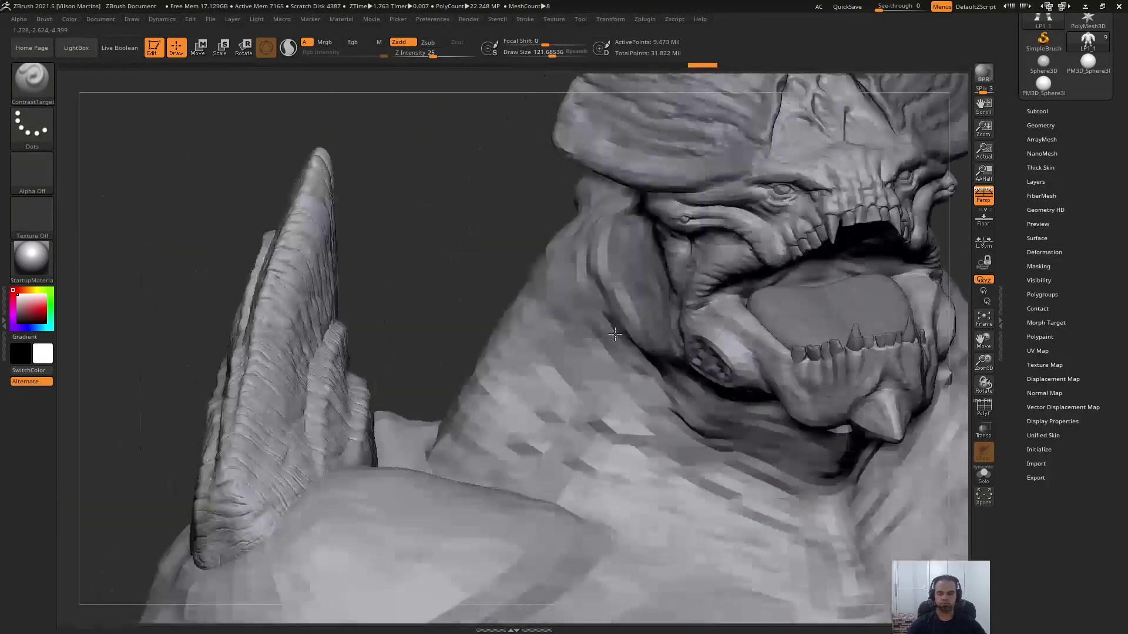
- Examine the sculpted wrinkles on the creature's face, head crests and chest from several angles
mouse_move(646, 347)
right_down()
mouse_move(632, 365)
mouse_move(699, 329)
mouse_move(746, 276)
mouse_move(652, 174)
mouse_move(728, 243)
mouse_move(668, 148)
right_up()
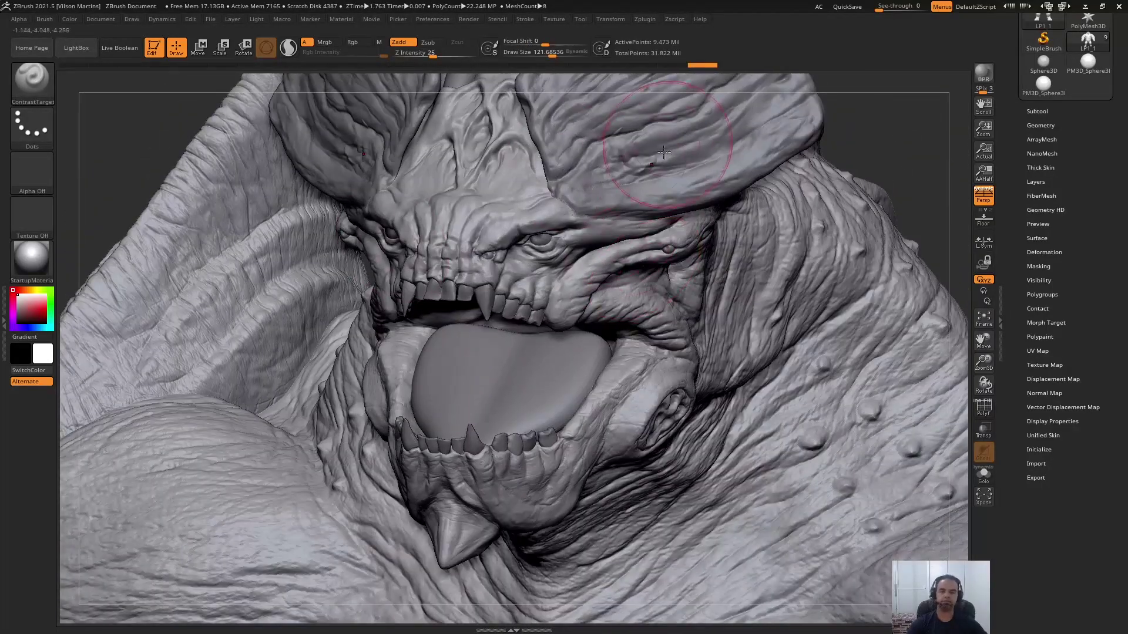
mouse_move(640, 276)
ctrl+right_down()
mouse_move(647, 262)
mouse_move(558, 106)
mouse_move(567, 201)
ctrl+right_up()
mouse_move(655, 269)
right_down()
mouse_move(593, 272)
mouse_move(581, 252)
mouse_move(654, 239)
mouse_move(693, 259)
right_up()
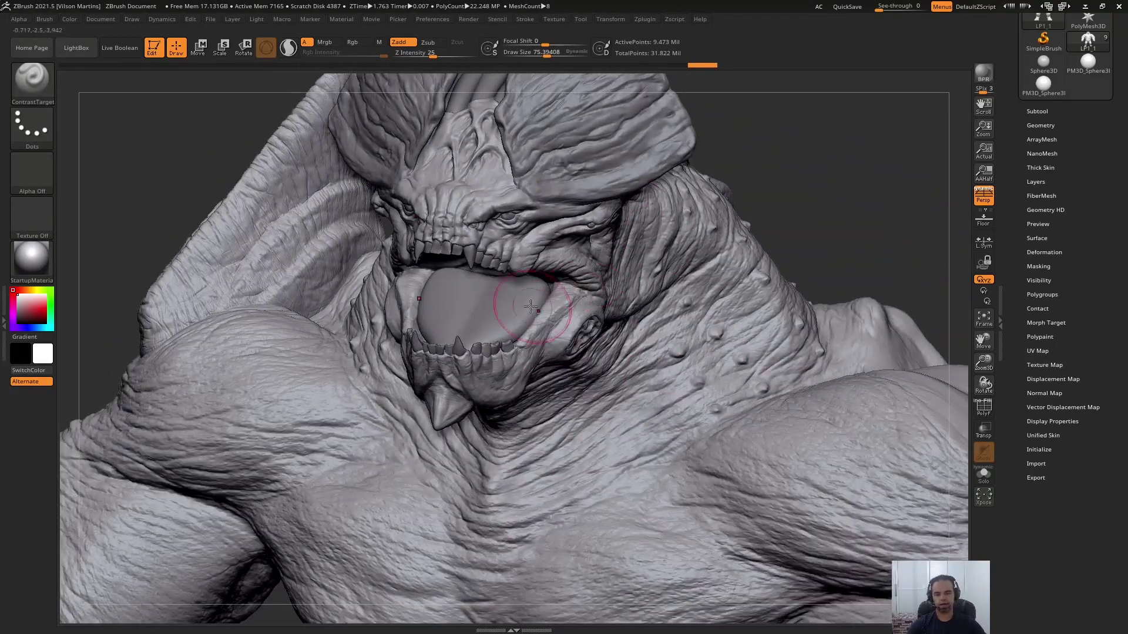
right_drag(530, 306, 577, 202)
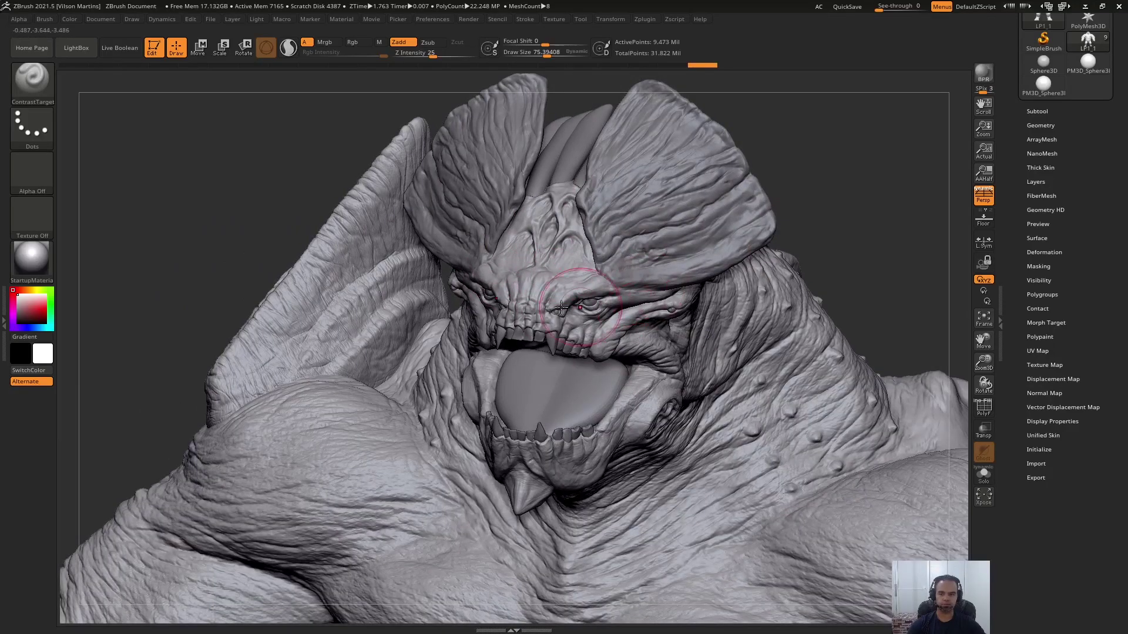
mouse_move(635, 300)
ctrl+right_down()
mouse_move(625, 284)
mouse_move(681, 276)
ctrl+right_up()
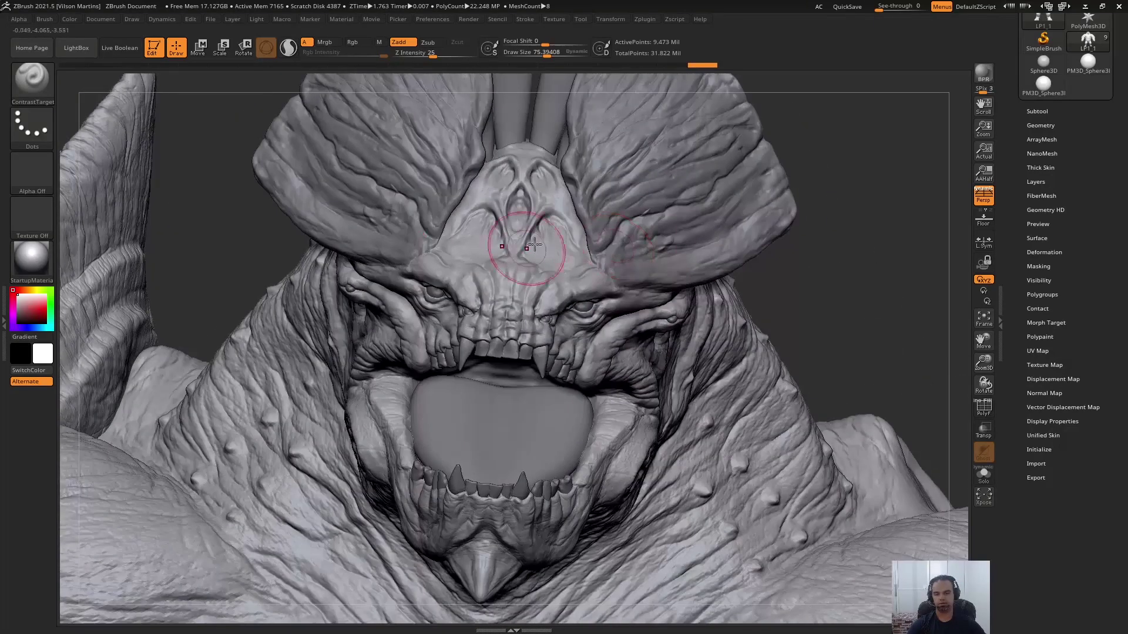
right_drag(573, 264, 506, 318)
mouse_move(764, 353)
right_down()
mouse_move(713, 357)
mouse_move(662, 322)
right_up()
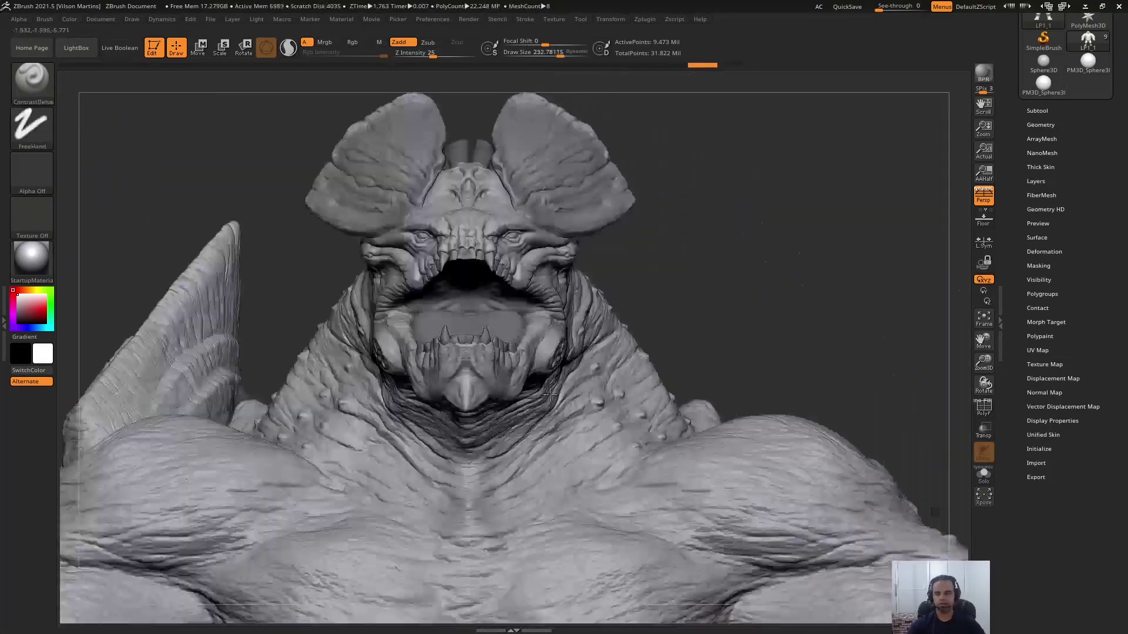
right_drag(587, 211, 366, 207)
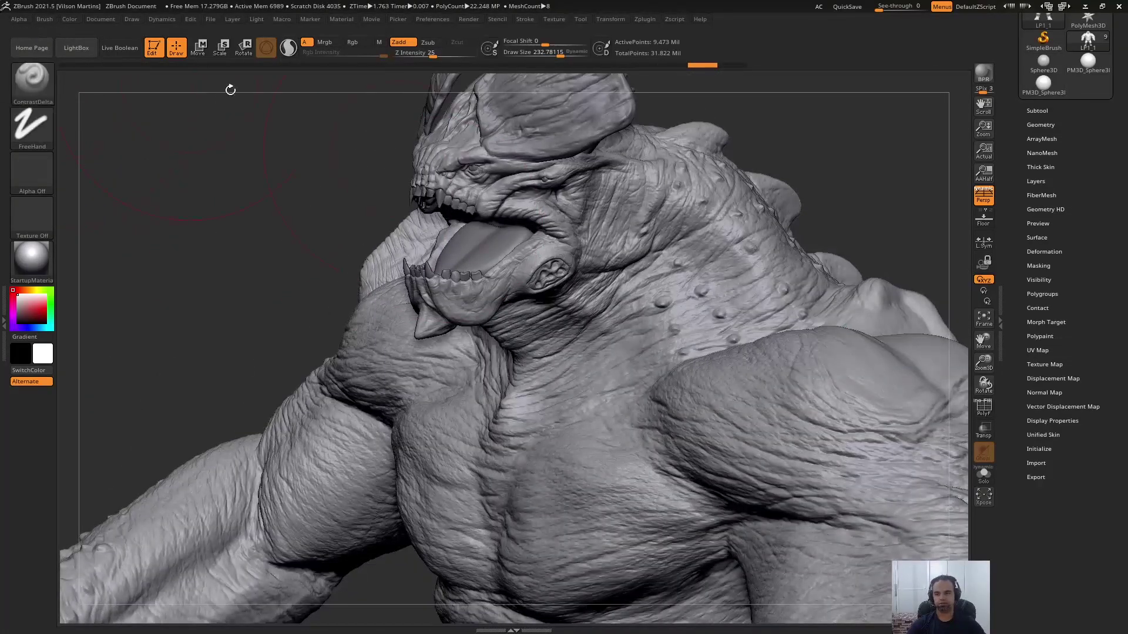
right_drag(230, 89, 265, 66)
- Expand the Geometry settings and isolate the head and neck region of the creature's body mesh
click(33, 90)
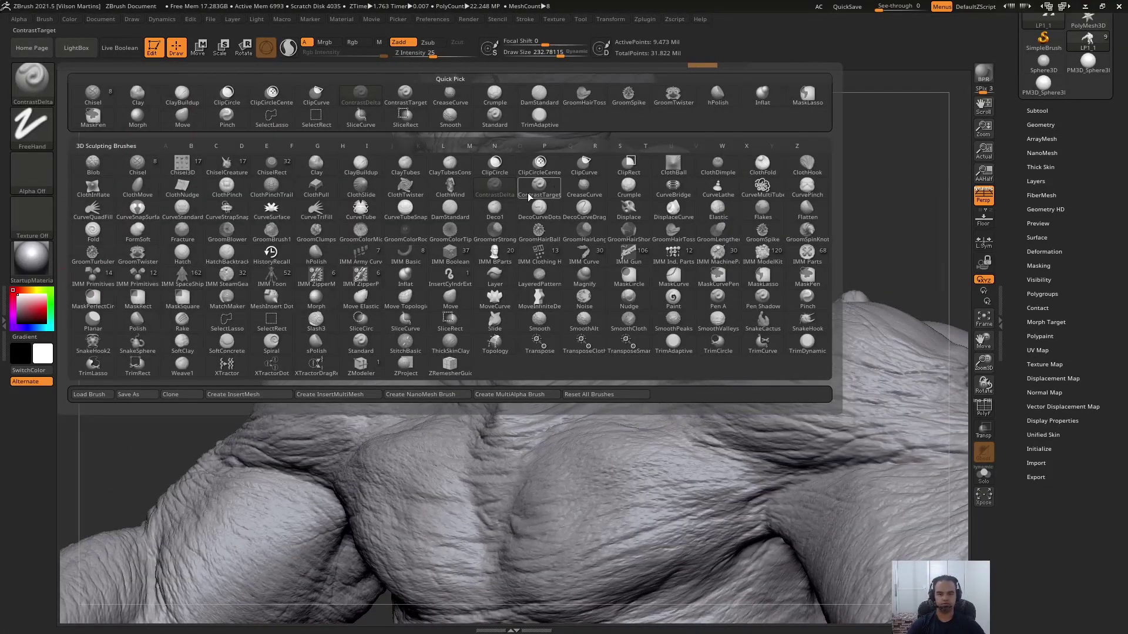
mouse_move(746, 200)
right_down()
mouse_move(837, 203)
mouse_move(844, 259)
mouse_move(730, 265)
mouse_move(732, 206)
mouse_move(746, 206)
mouse_move(649, 229)
mouse_move(632, 304)
mouse_move(820, 254)
right_up()
click(1051, 125)
mouse_move(674, 290)
right_down()
mouse_move(638, 276)
mouse_move(647, 280)
mouse_move(606, 312)
mouse_move(558, 252)
mouse_move(546, 212)
right_up()
mouse_move(793, 235)
right_down()
mouse_move(671, 247)
mouse_move(868, 222)
right_up()
mouse_move(817, 219)
ctrl+shift+mouse_down()
mouse_move(720, 265)
mouse_move(272, 217)
mouse_move(989, 179)
ctrl+shift+mouse_up()
- Try strengthening the creature's neck wrinkles with ContrastDelta at about 195 draw size, and undo the strokes
mouse_move(662, 248)
right_down()
mouse_move(625, 254)
mouse_move(632, 300)
mouse_move(641, 284)
right_up()
key(s)
mouse_move(641, 285)
mouse_down()
mouse_move(608, 282)
mouse_move(676, 288)
mouse_move(546, 376)
mouse_move(601, 356)
mouse_up()
key(s)
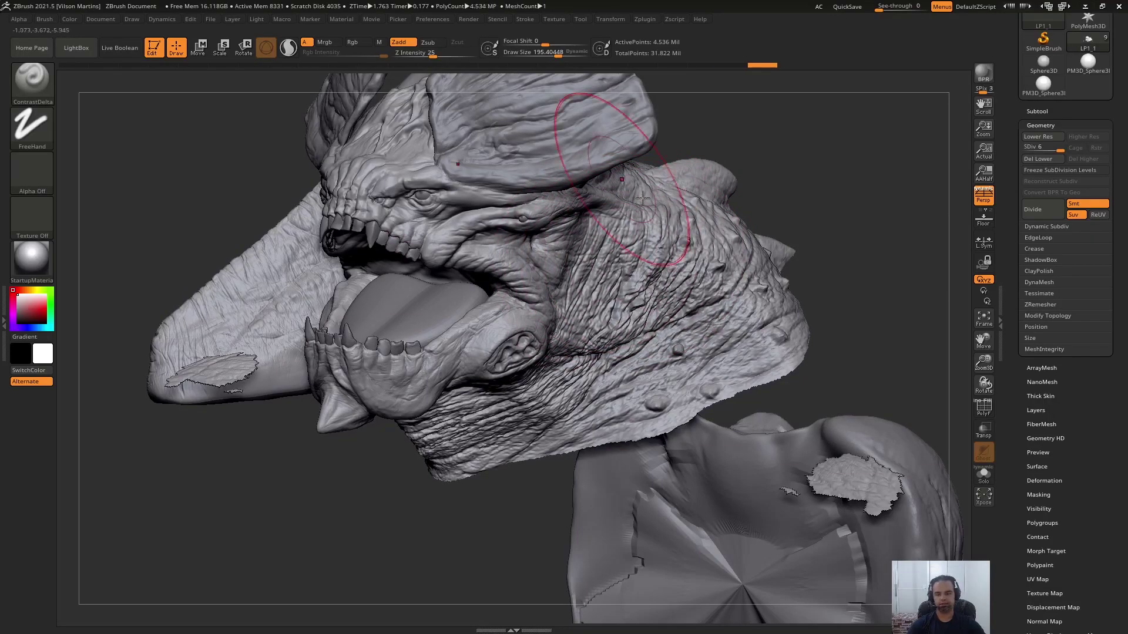
key(ctrl+z)
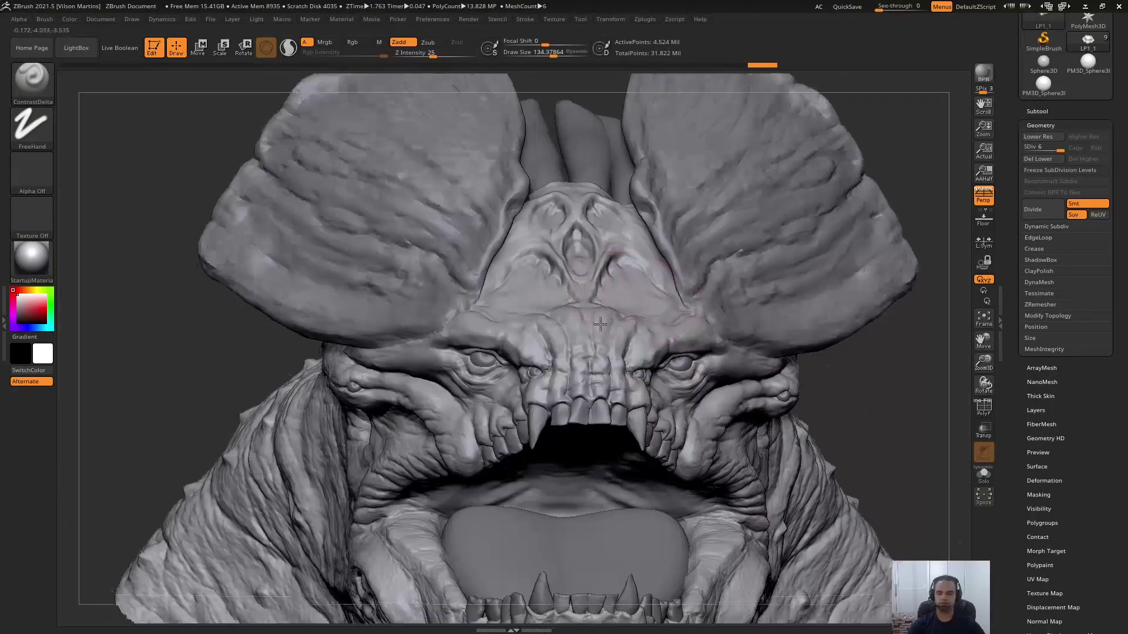
- Try intensifying the creature's forehead details with ContrastDelta at about 311 draw size, and undo the strokes
right_drag(606, 319, 610, 307)
mouse_move(707, 296)
right_down()
mouse_move(645, 304)
mouse_move(635, 322)
right_up()
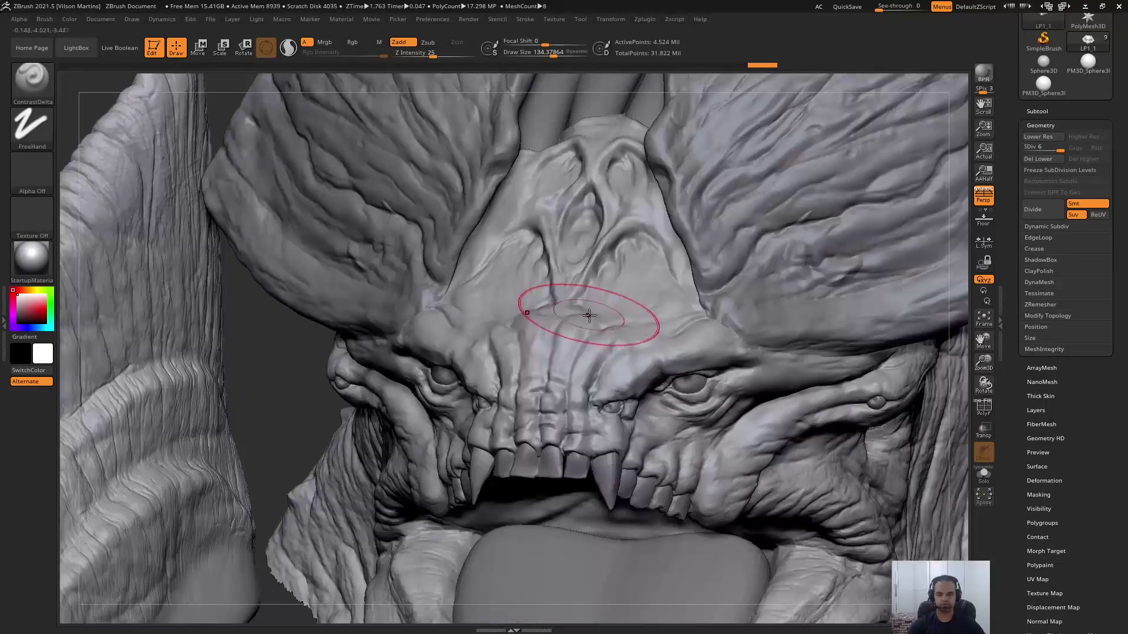
key(bracketright)
key(bracketright)
key(bracketright)
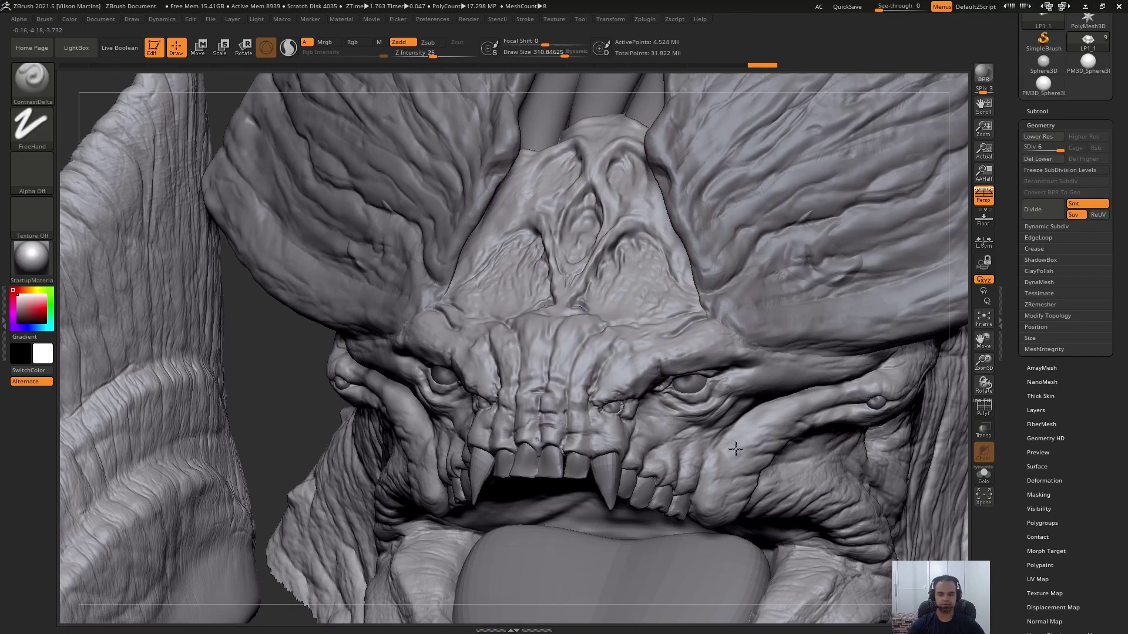
key(ctrl+z)
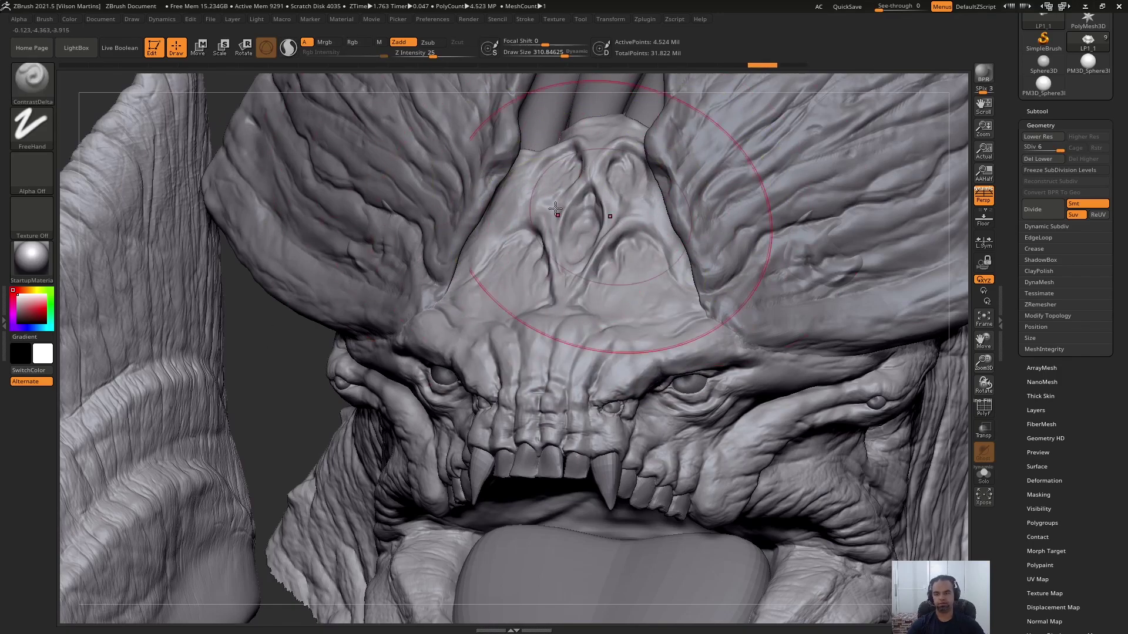
- Dock the Brush palette in the side tray and expand its Modifiers settings
click(3, 115)
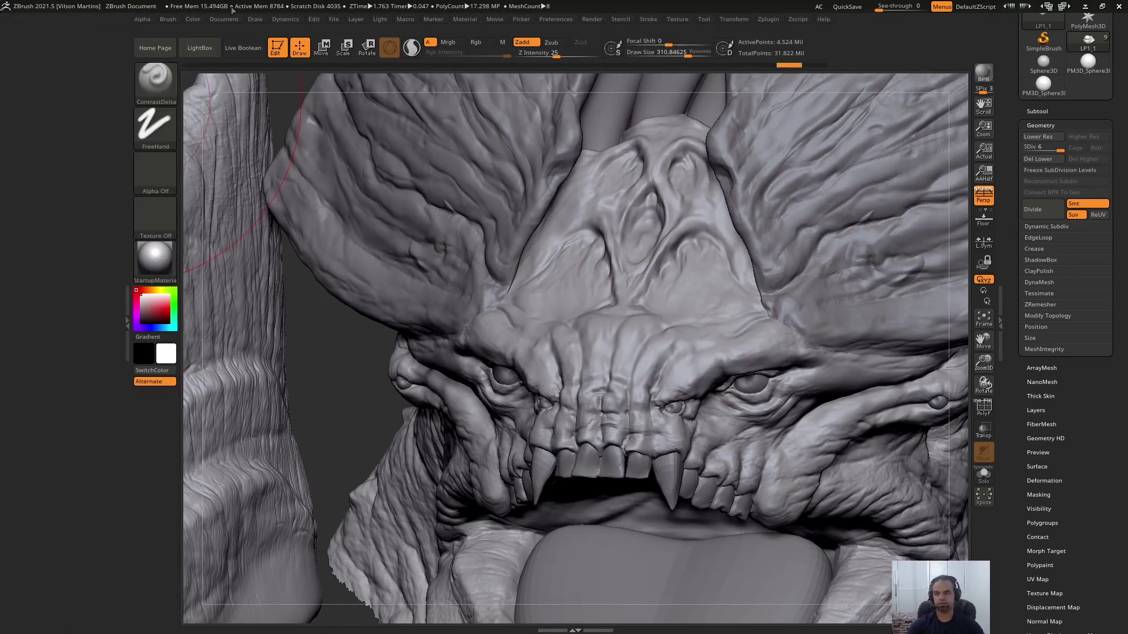
click(173, 19)
mouse_move(165, 33)
mouse_down()
mouse_move(105, 55)
mouse_move(68, 88)
mouse_up()
mouse_move(90, 474)
mouse_down()
mouse_move(99, 367)
mouse_move(58, 323)
mouse_move(76, 265)
mouse_move(80, 415)
mouse_move(98, 218)
mouse_up()
click(59, 319)
mouse_move(90, 326)
mouse_down()
mouse_move(89, 290)
mouse_move(88, 312)
mouse_up()
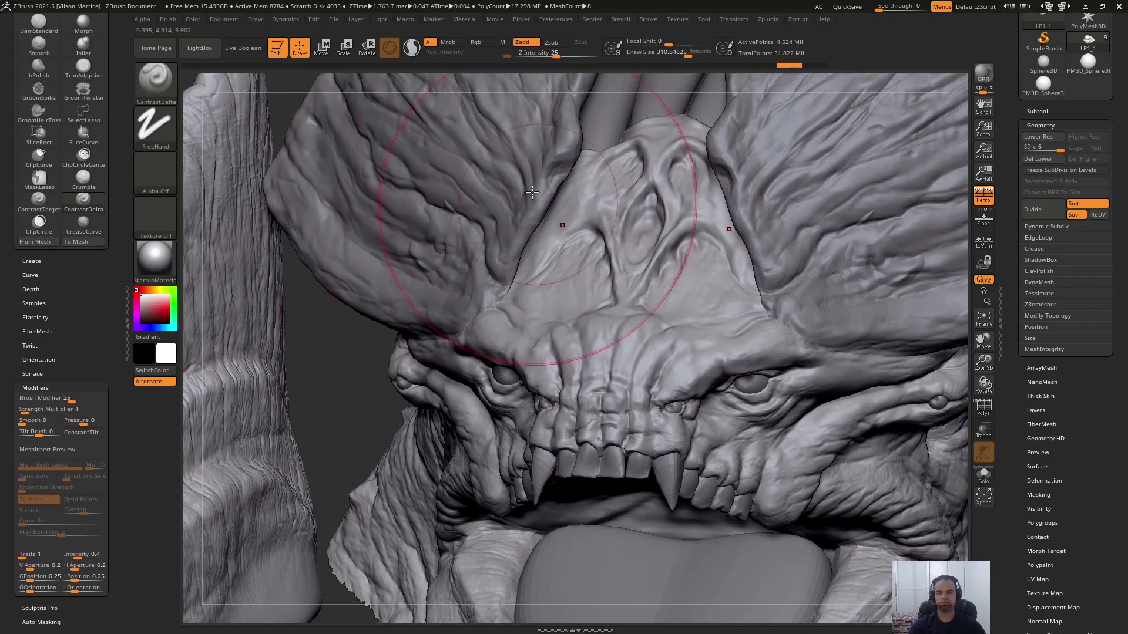
- Set the ContrastDelta draw size to about 204 and examine the creature's forehead and head crests
alt+drag(253, 76, 207, 90)
key(b)
key(s)
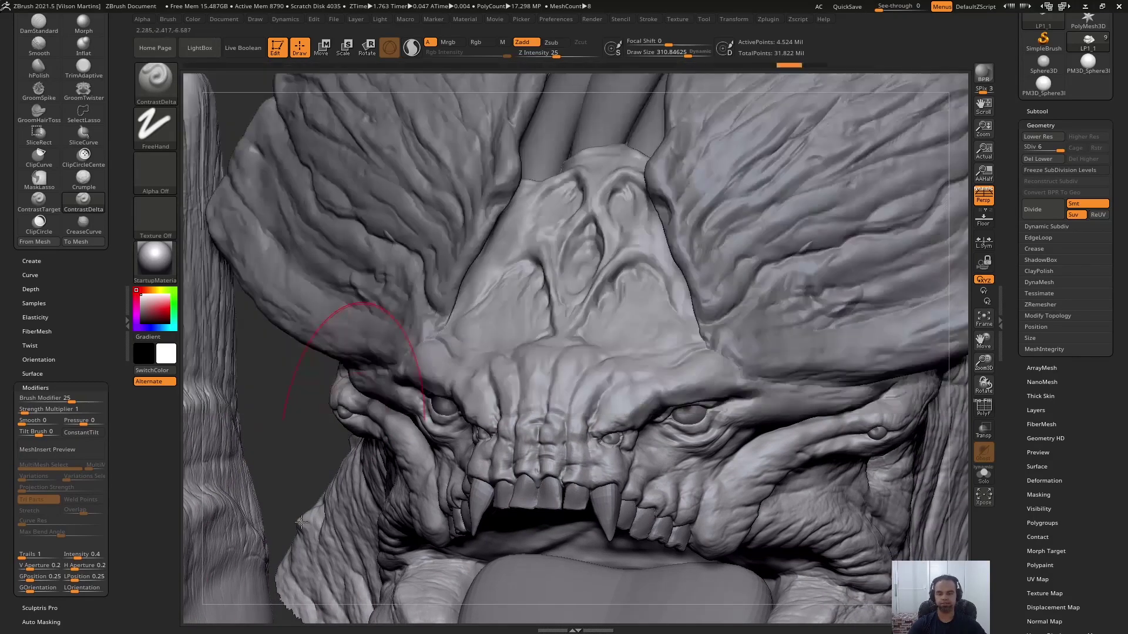
drag(562, 316, 556, 316)
mouse_move(557, 259)
right_down()
mouse_move(564, 329)
mouse_move(587, 341)
right_up()
right_drag(650, 300, 767, 239)
drag(758, 83, 605, 97)
drag(482, 84, 597, 89)
mouse_move(584, 336)
right_down()
mouse_move(563, 256)
mouse_move(543, 250)
right_up()
alt+right_drag(596, 306, 589, 380)
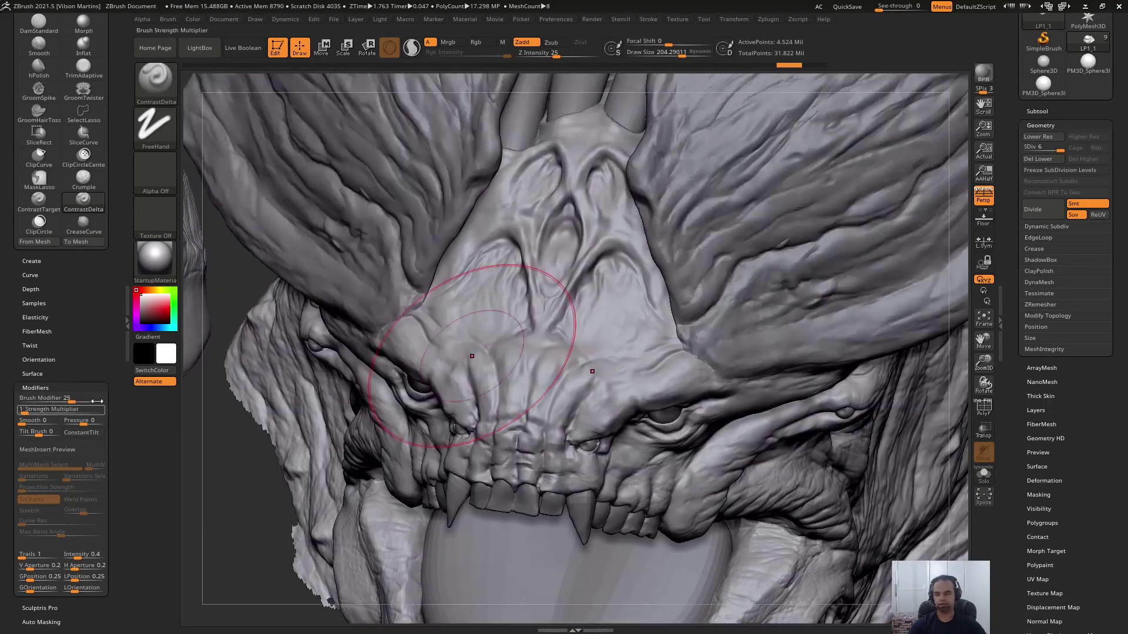
- Try exaggerating the creature's forehead and snout details with ContrastDelta at about 378 draw size, and undo the strokes
key(s)
drag(588, 319, 593, 318)
right_drag(561, 335, 576, 290)
key(s)
drag(581, 288, 589, 288)
key(s)
drag(591, 347, 568, 328)
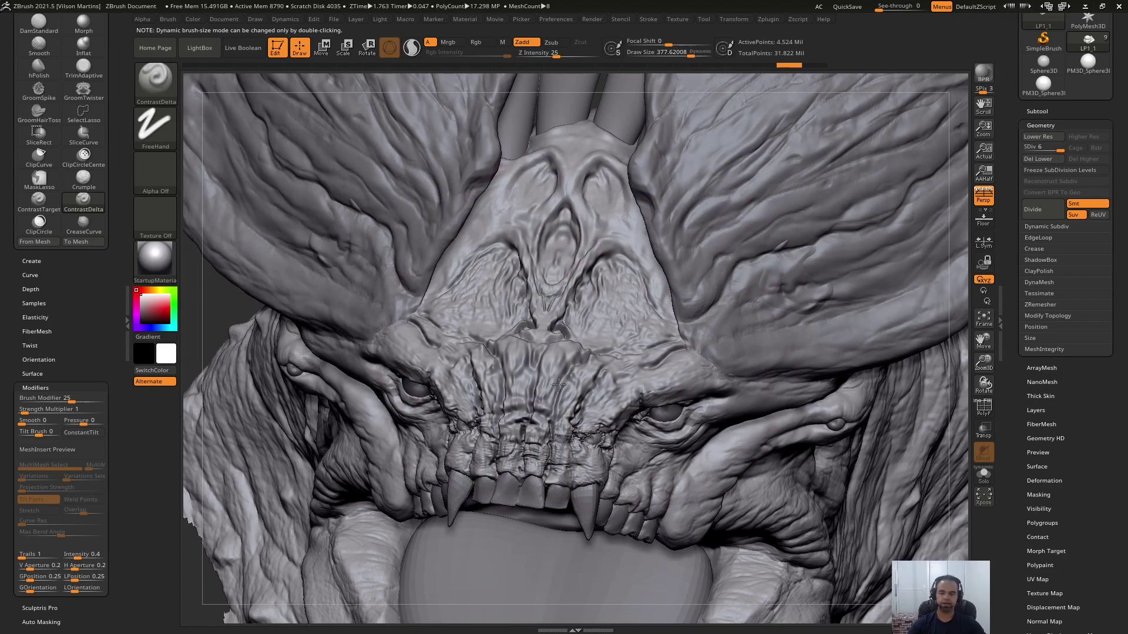
drag(571, 342, 576, 324)
right_drag(577, 321, 641, 303)
mouse_move(664, 265)
right_down()
mouse_move(622, 296)
mouse_move(625, 317)
mouse_move(657, 276)
mouse_move(640, 258)
mouse_move(663, 258)
right_up()
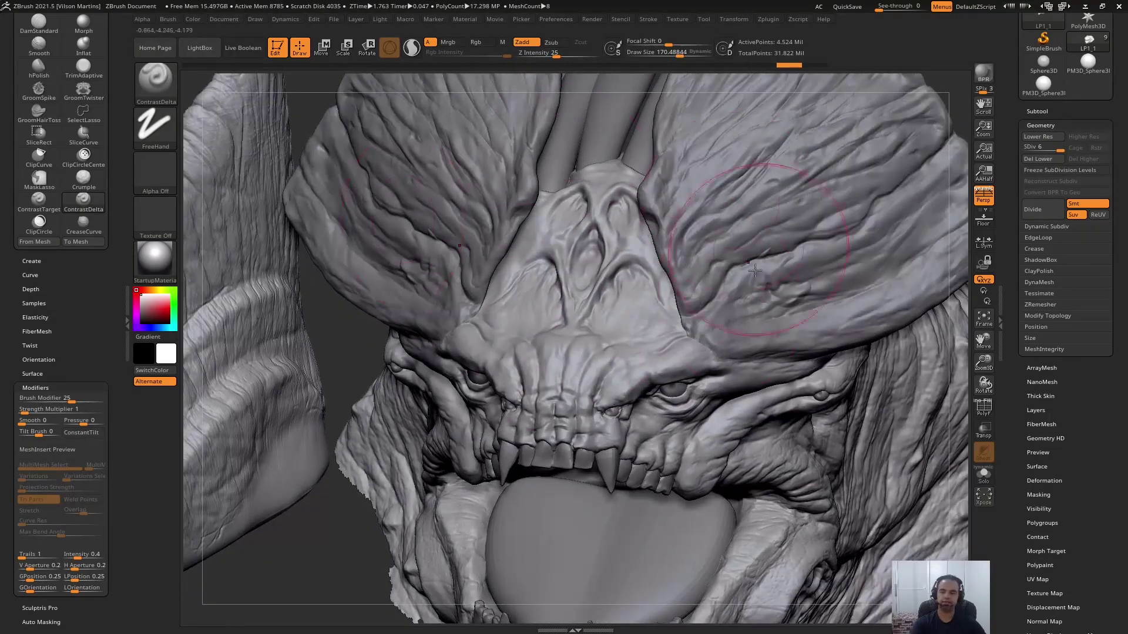
- Set the ContrastDelta Brush Modifier to 0 and its draw size to about 275
click(72, 402)
key(Return)
right_drag(564, 282, 599, 318)
key(s)
drag(599, 318, 618, 298)
key(s)
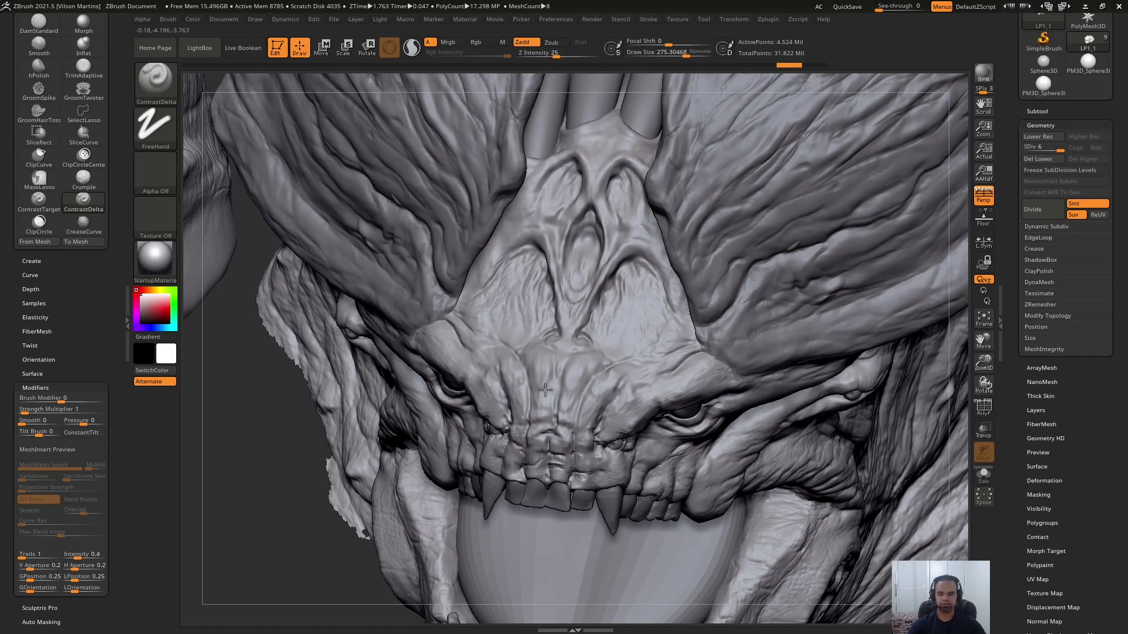
- Try strengthening the forehead details with the changed ContrastDelta brush, compare by undoing and redoing, and undo the strokes
drag(627, 335, 634, 291)
mouse_move(649, 360)
right_down()
mouse_move(639, 322)
mouse_move(631, 359)
right_up()
key(ctrl+z)
key(ctrl+z)
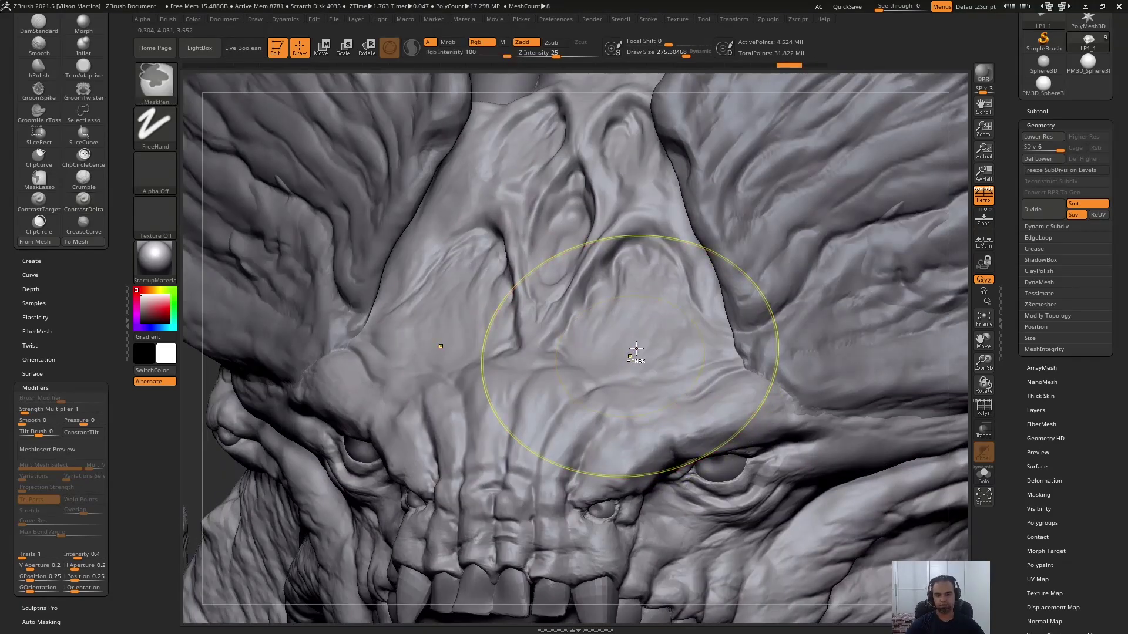
key(ctrl+shift)
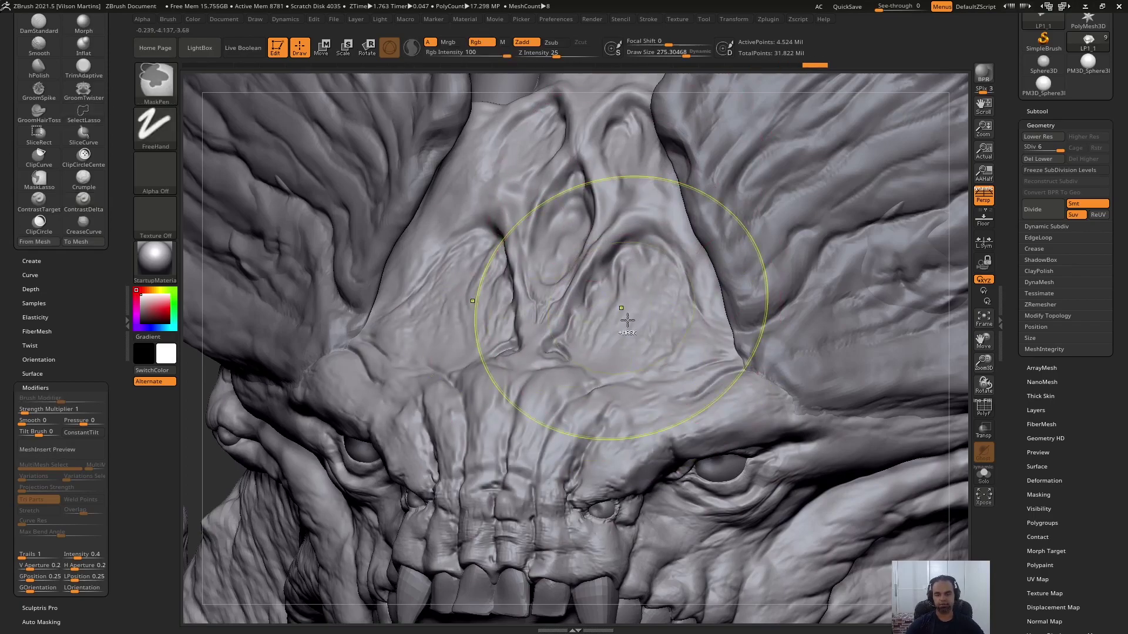
key(ctrl+shift)
key(ctrl+shift+z)
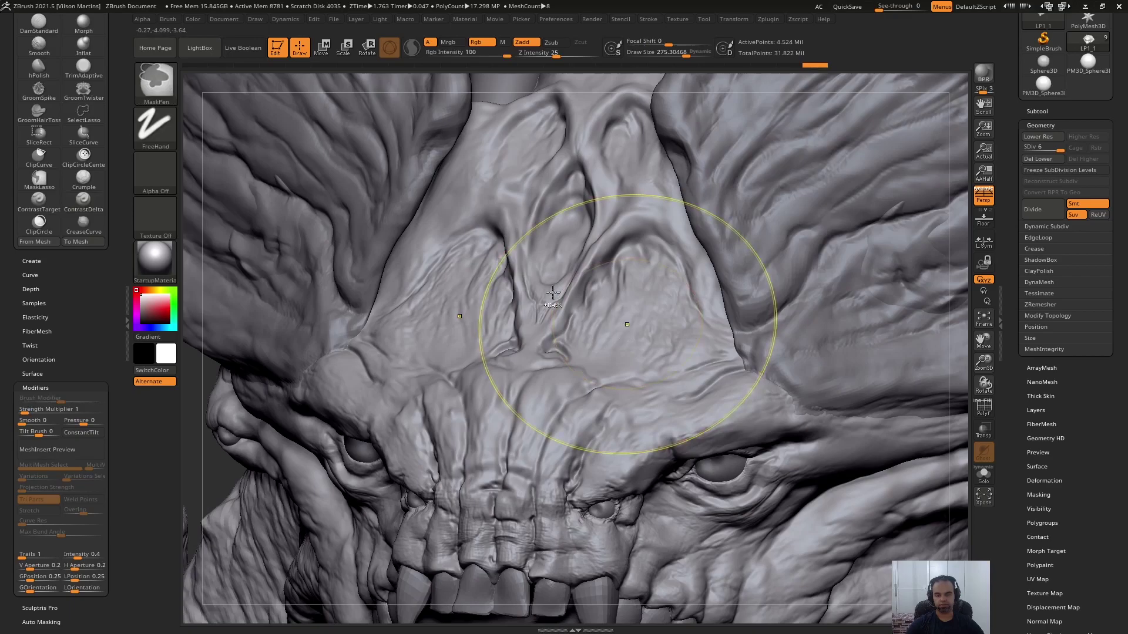
key(ctrl+z)
- Set the ContrastDelta draw size to about 195 and bring the side of the creature's face into focus
mouse_move(611, 331)
right_down()
mouse_move(601, 329)
mouse_move(609, 368)
mouse_move(658, 373)
mouse_move(635, 376)
mouse_move(637, 296)
right_up()
key(s)
drag(636, 296, 630, 296)
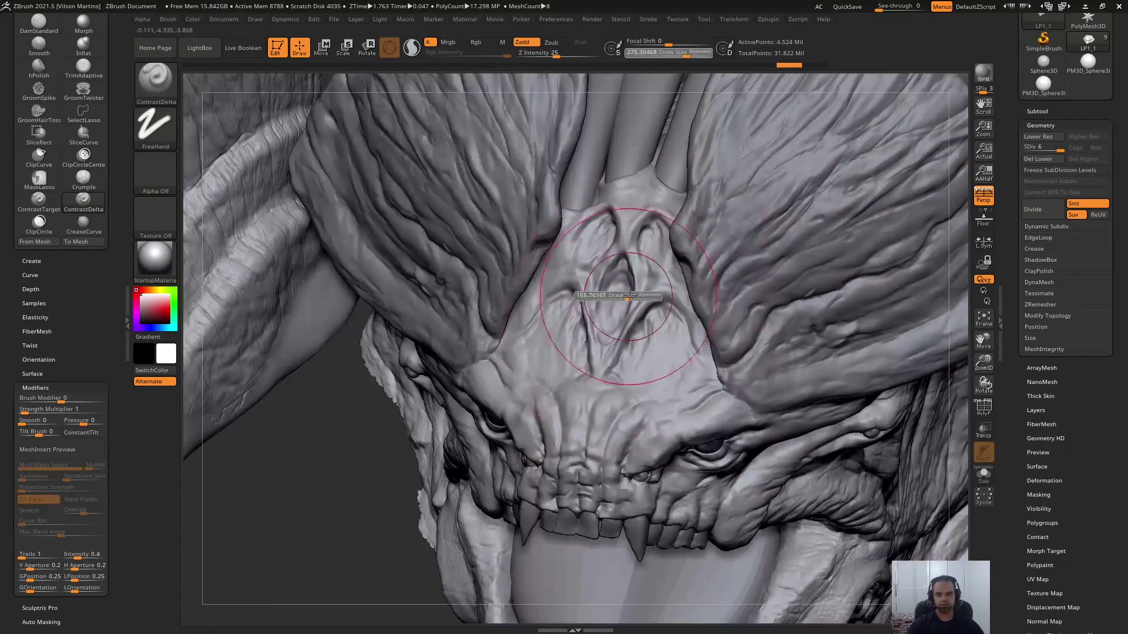
ctrl+right_drag(630, 296, 650, 282)
key(s)
drag(652, 317, 657, 317)
mouse_move(662, 398)
right_down()
mouse_move(706, 365)
mouse_move(609, 287)
right_up()
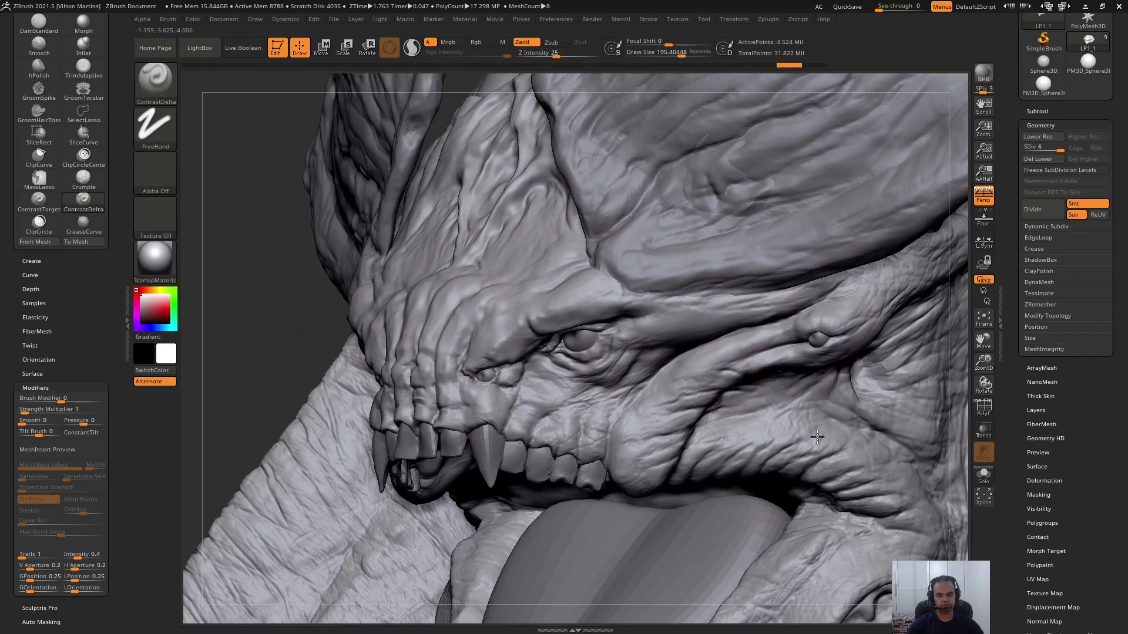
- Try strengthening the details around the eye and cheek with ContrastDelta, compare by undoing and redoing, and undo the strokes
key(ctrl)
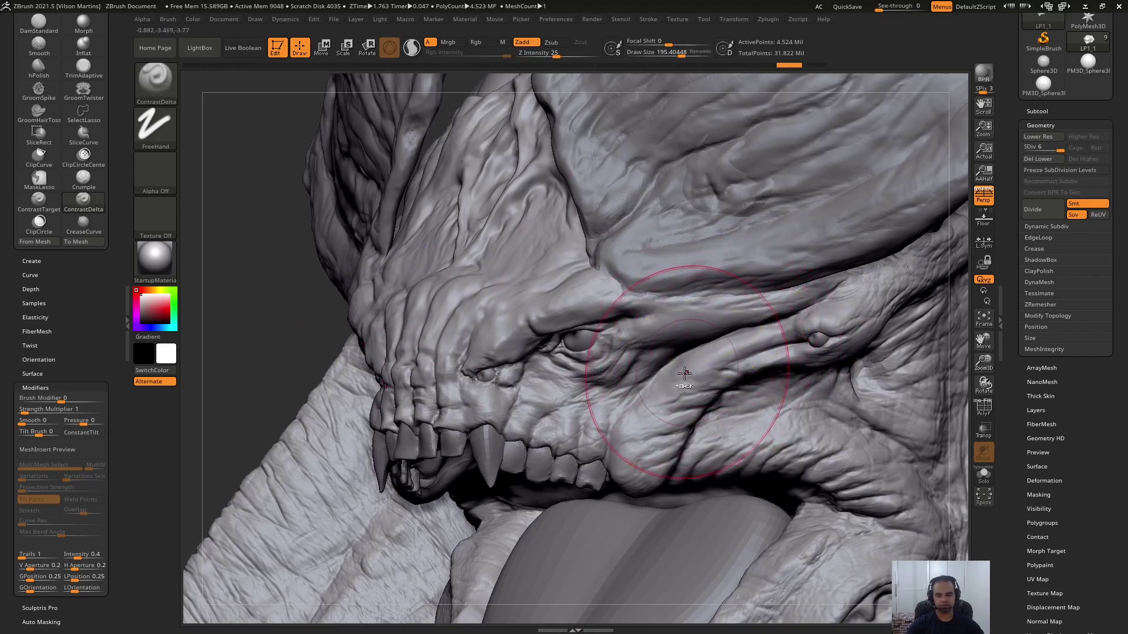
mouse_move(648, 377)
ctrl+right_down()
mouse_move(664, 360)
mouse_move(660, 371)
ctrl+right_up()
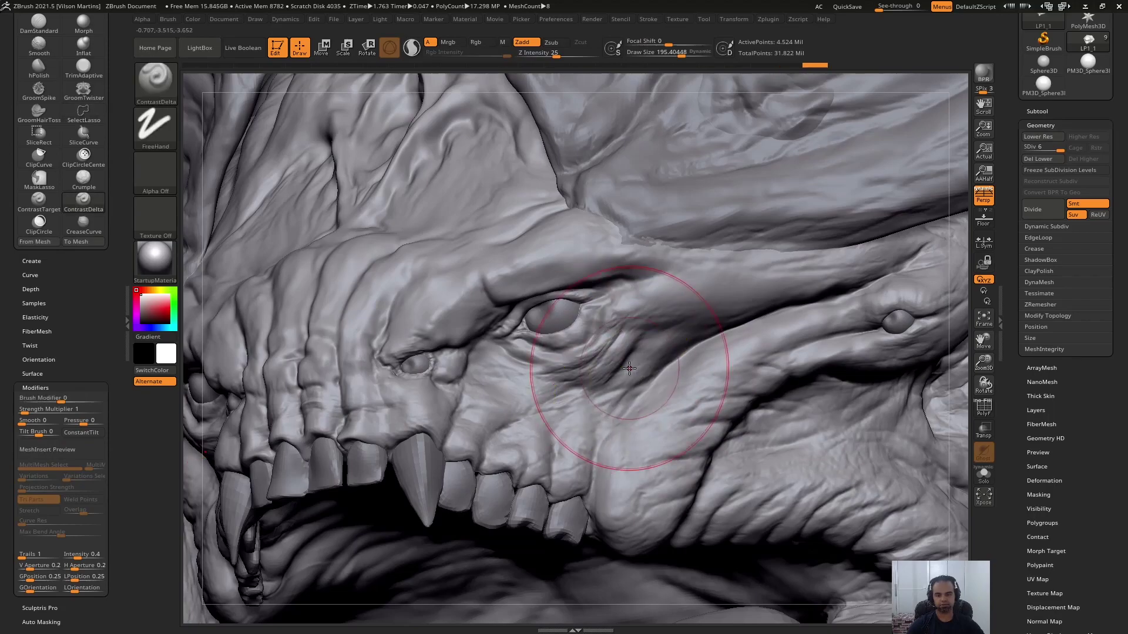
key(ctrl+z)
key(ctrl+shift+z)
key(ctrl+z)
- Set the ContrastDelta Brush Modifier to 100 and enlarge its draw size to about 336
mouse_move(634, 372)
right_down()
mouse_move(629, 395)
mouse_move(594, 423)
right_up()
drag(58, 398, 105, 400)
ctrl+right_drag(496, 352, 493, 294)
key(bracketright)
key(bracketright)
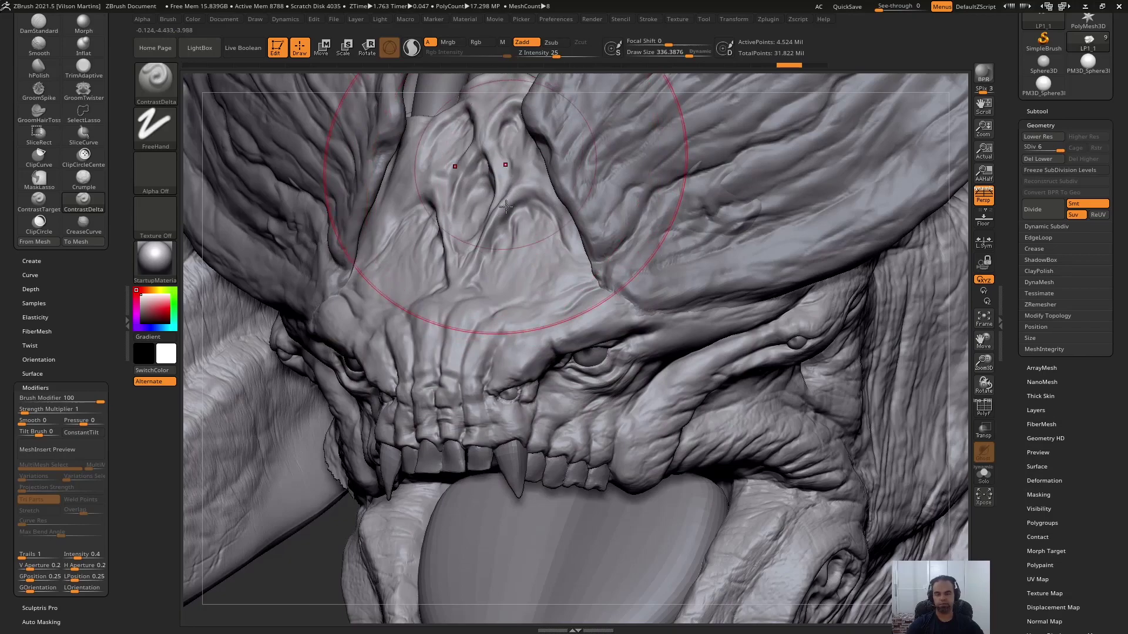
- Try exaggerating the forehead wrinkles with ContrastDelta at Brush Modifier 100, inspect the effect, and undo the strokes
mouse_move(478, 283)
mouse_down()
mouse_move(464, 230)
mouse_move(482, 289)
mouse_up()
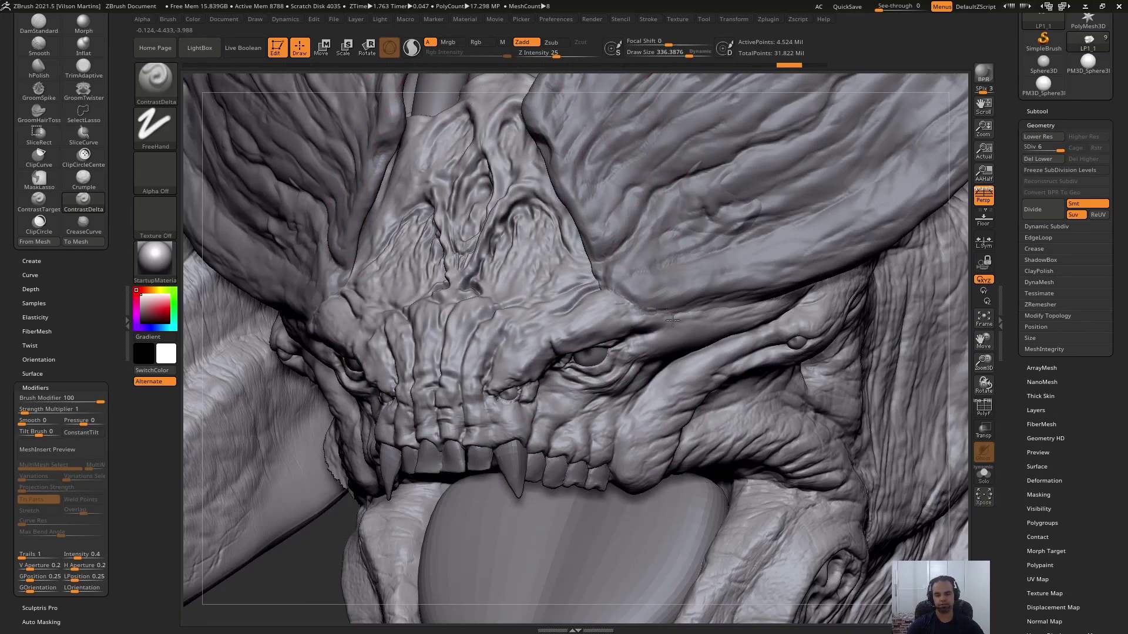
mouse_move(454, 449)
right_down()
mouse_move(423, 464)
mouse_move(429, 411)
right_up()
right_drag(705, 247, 793, 253)
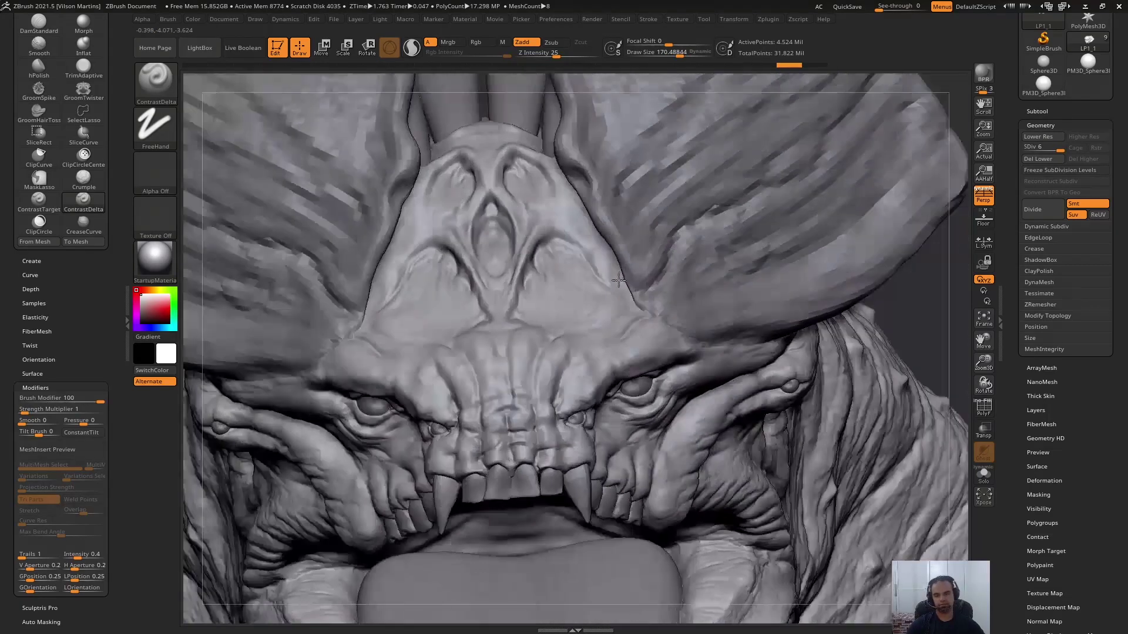
key(ctrl+z)
- Circle the Brush Modifier setting in red on a screen capture and dismiss the capture
mouse_move(533, 278)
right_down()
mouse_move(573, 282)
mouse_move(582, 303)
right_up()
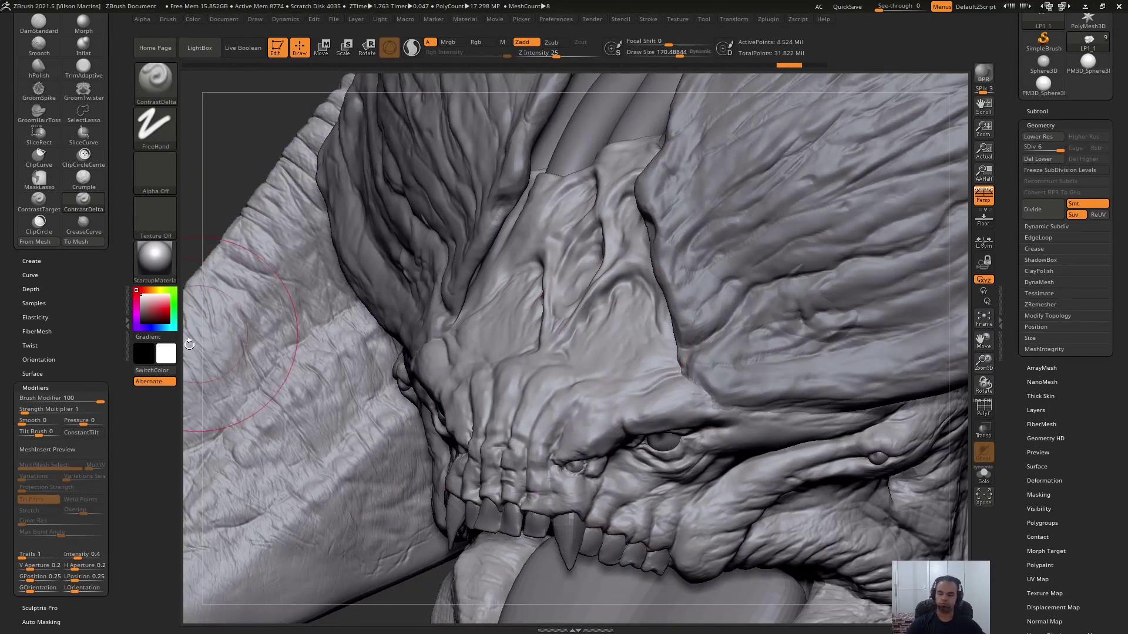
key(Print)
key(ctrl+a)
mouse_move(91, 391)
mouse_down()
mouse_move(47, 393)
mouse_move(70, 388)
mouse_up()
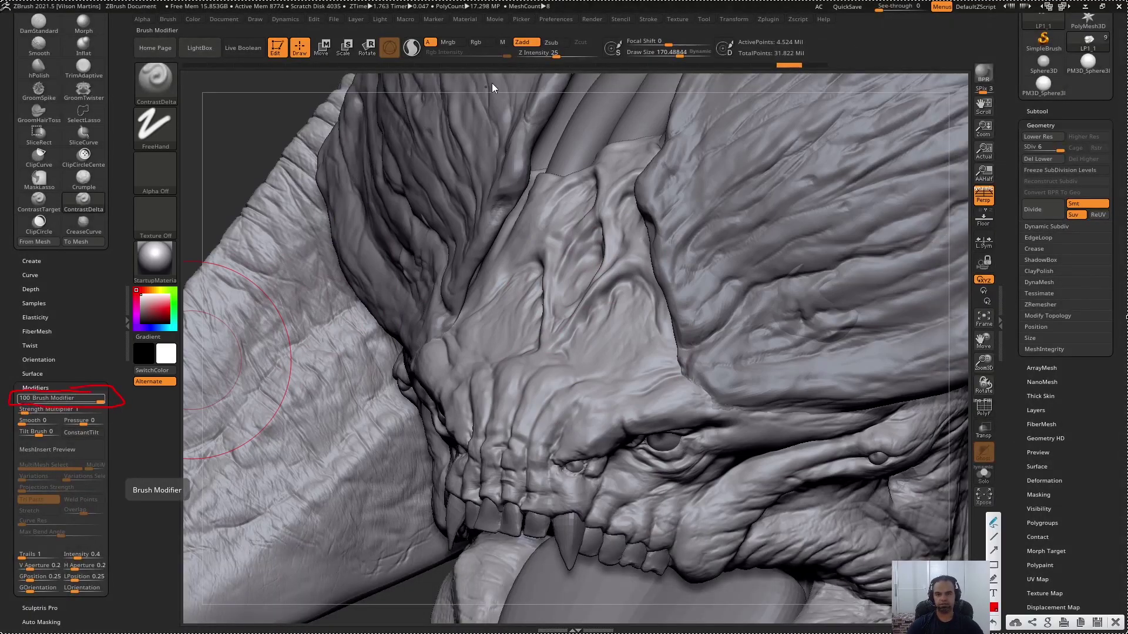
mouse_move(535, 37)
mouse_down()
mouse_move(514, 39)
mouse_move(554, 46)
mouse_move(565, 35)
mouse_up()
key(Escape)
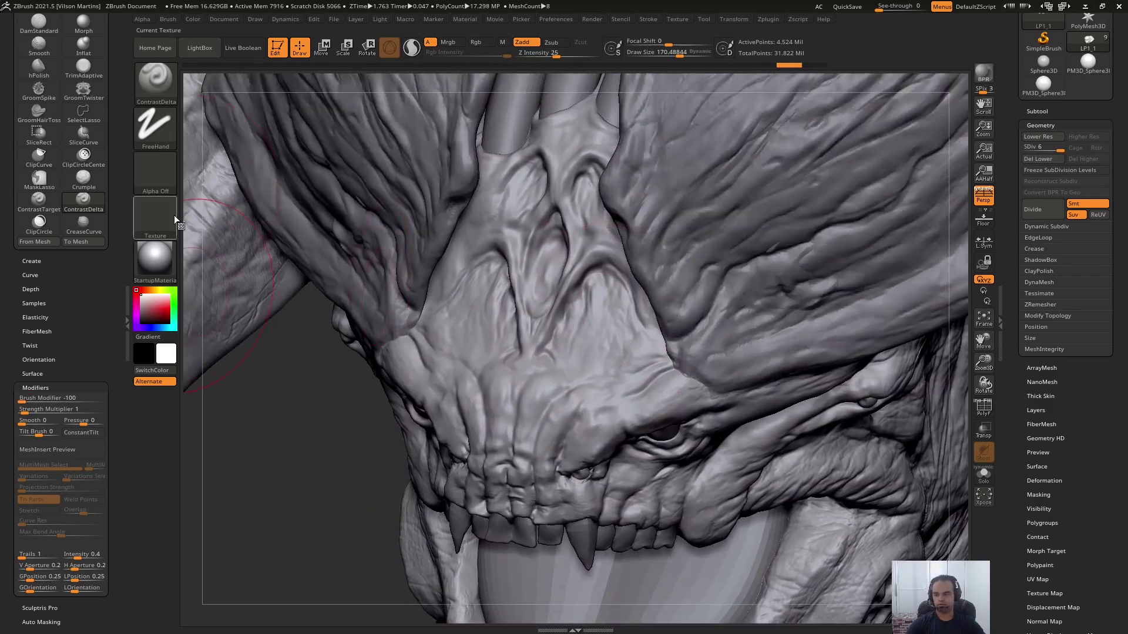
- Switch to the ContrastTarget brush with Brush Modifier -100 and a draw size of about 170
click(174, 91)
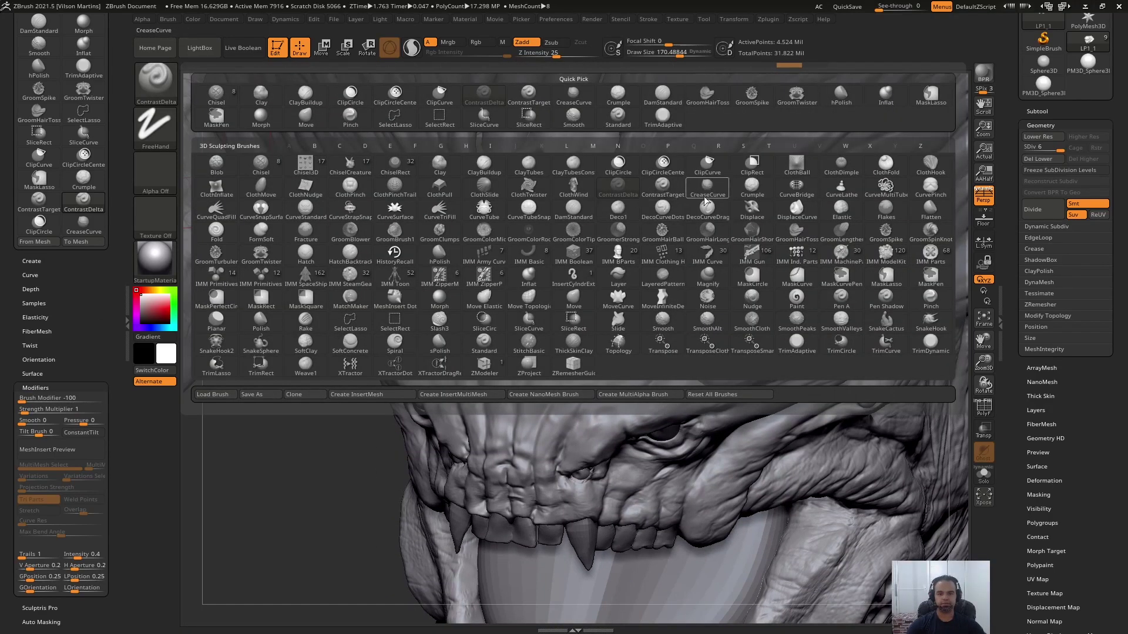
click(662, 195)
mouse_move(599, 329)
right_down()
mouse_move(635, 294)
mouse_move(262, 402)
right_up()
drag(75, 399, 9, 399)
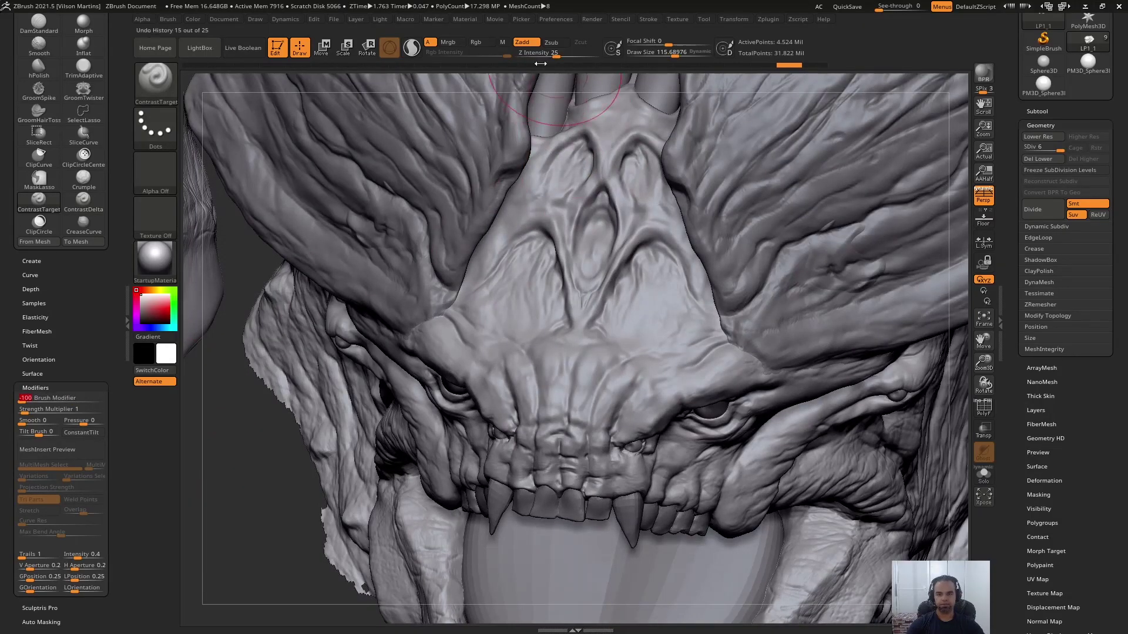
right_drag(624, 302, 617, 346)
key(s)
drag(632, 310, 634, 310)
- Try softening the forehead, snout and cheek details with ContrastTarget, inspect the effect, and undo the strokes
right_drag(524, 511, 535, 446)
mouse_move(649, 299)
right_down()
mouse_move(541, 290)
mouse_move(579, 227)
right_up()
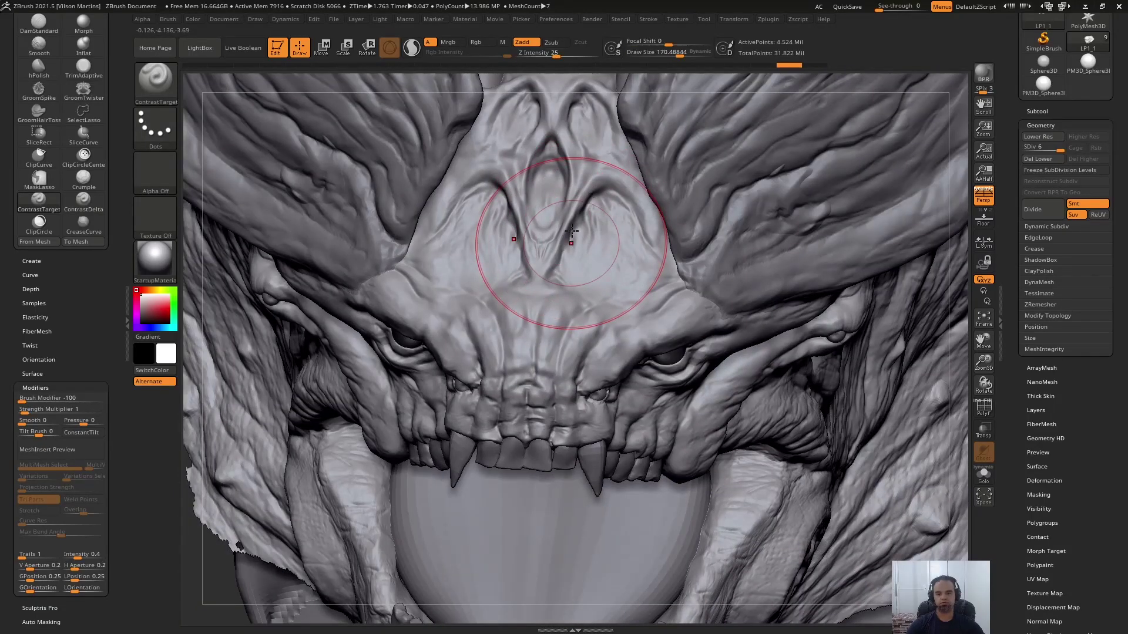
mouse_move(578, 242)
mouse_down()
mouse_move(579, 170)
mouse_move(556, 338)
mouse_up()
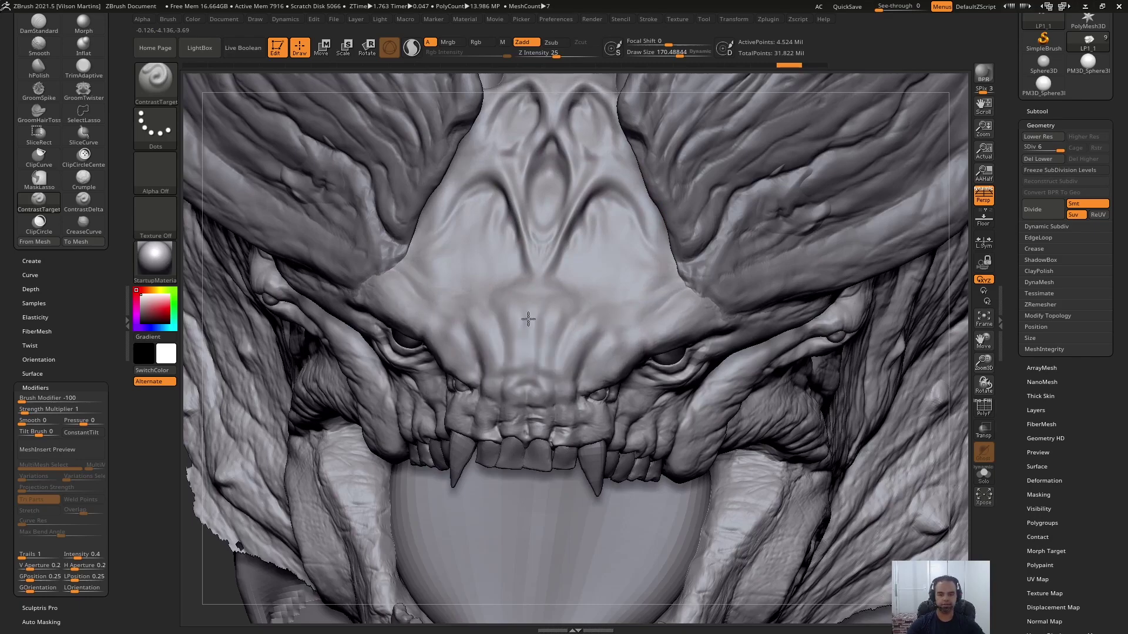
drag(769, 351, 726, 354)
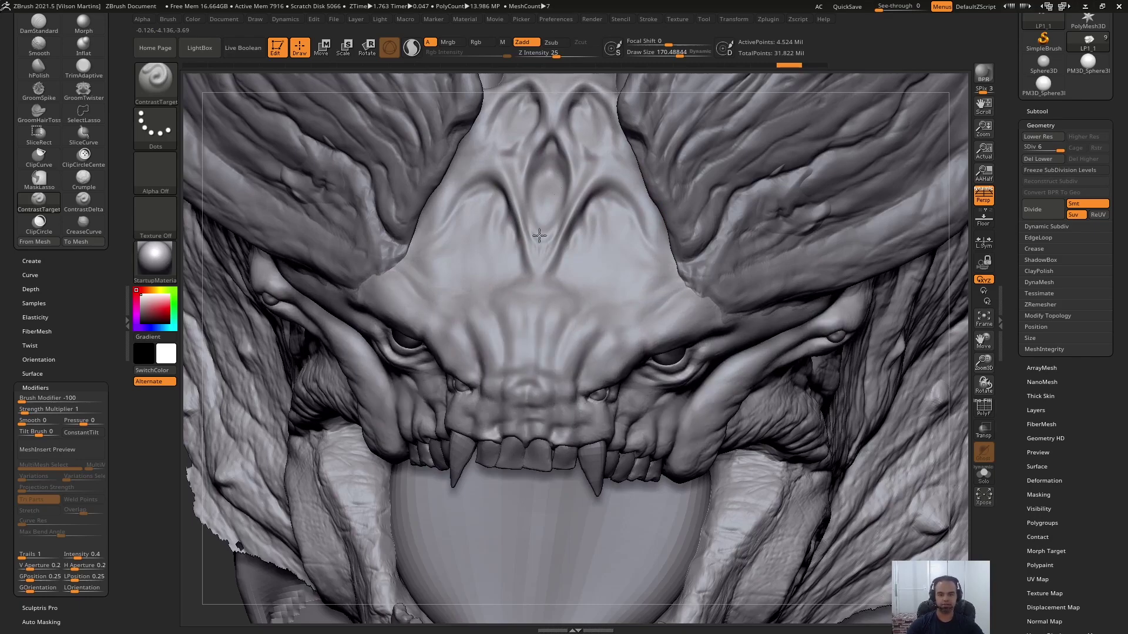
right_drag(667, 252, 730, 201)
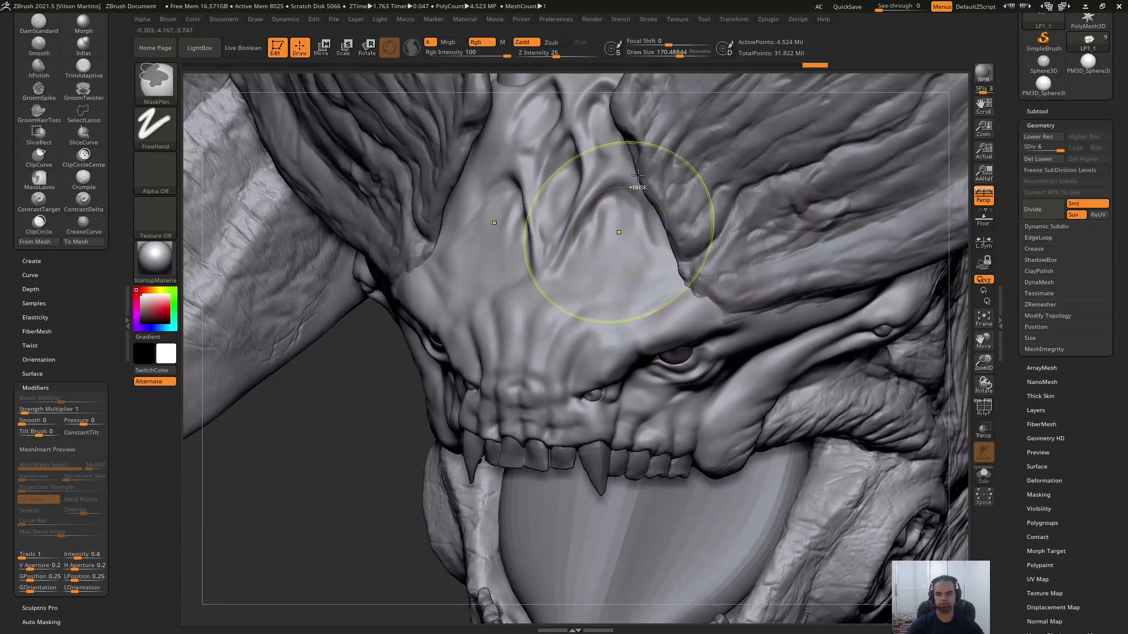
key(ctrl+z)
- Switch back to ContrastDelta, try it on the forehead at Brush Modifier -100 and about 204 draw size, and undo the strokes
click(155, 94)
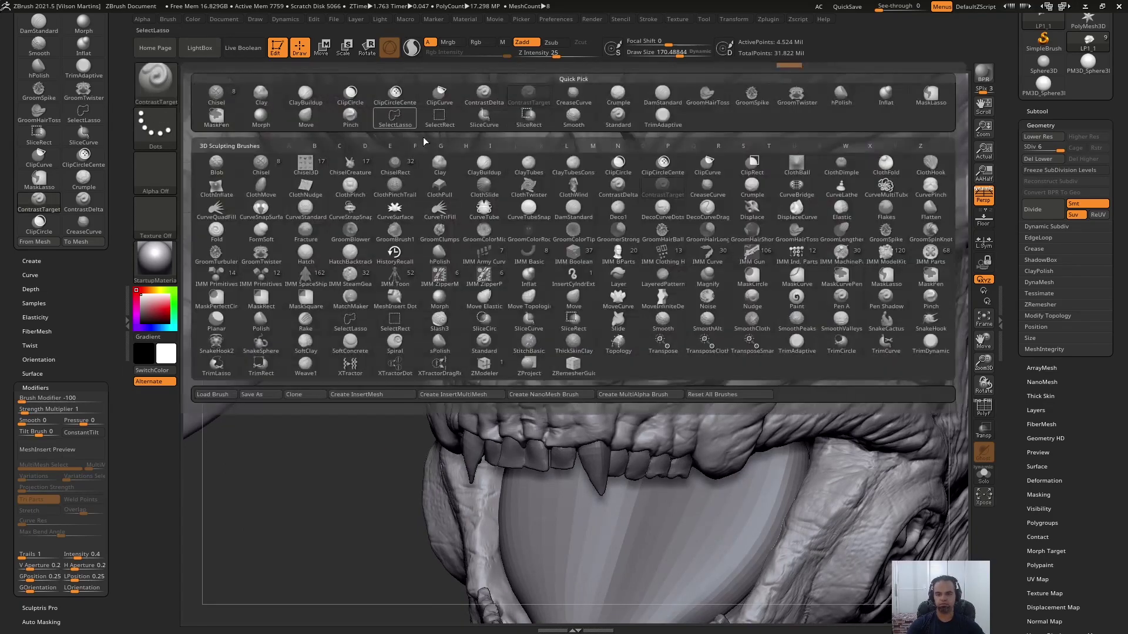
click(629, 191)
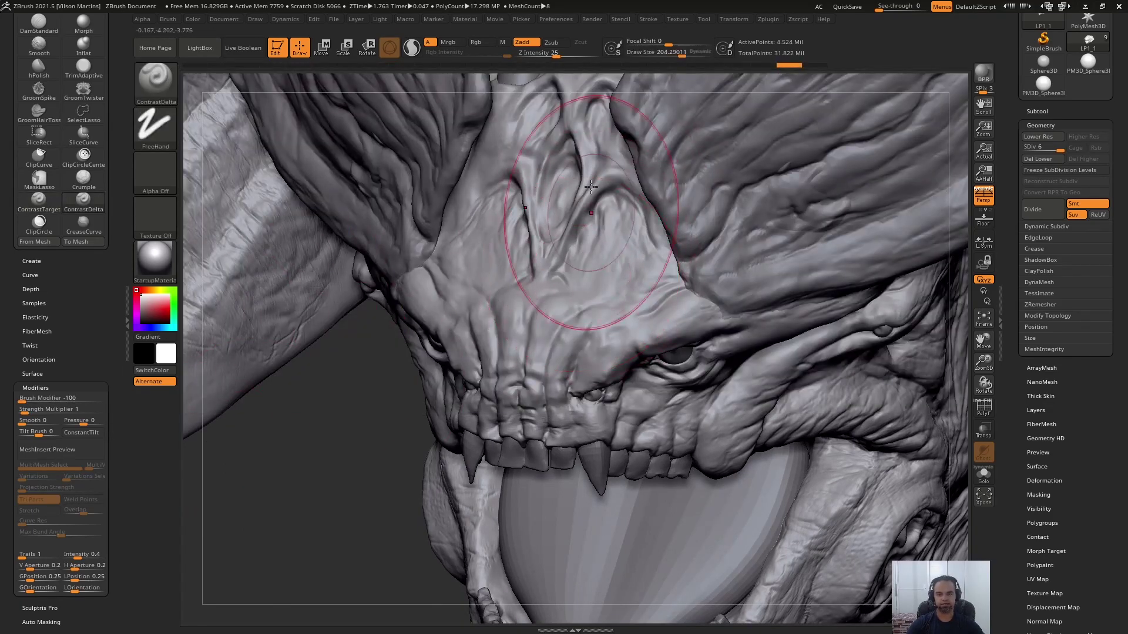
mouse_move(592, 141)
mouse_down()
mouse_move(593, 154)
mouse_move(597, 135)
mouse_up()
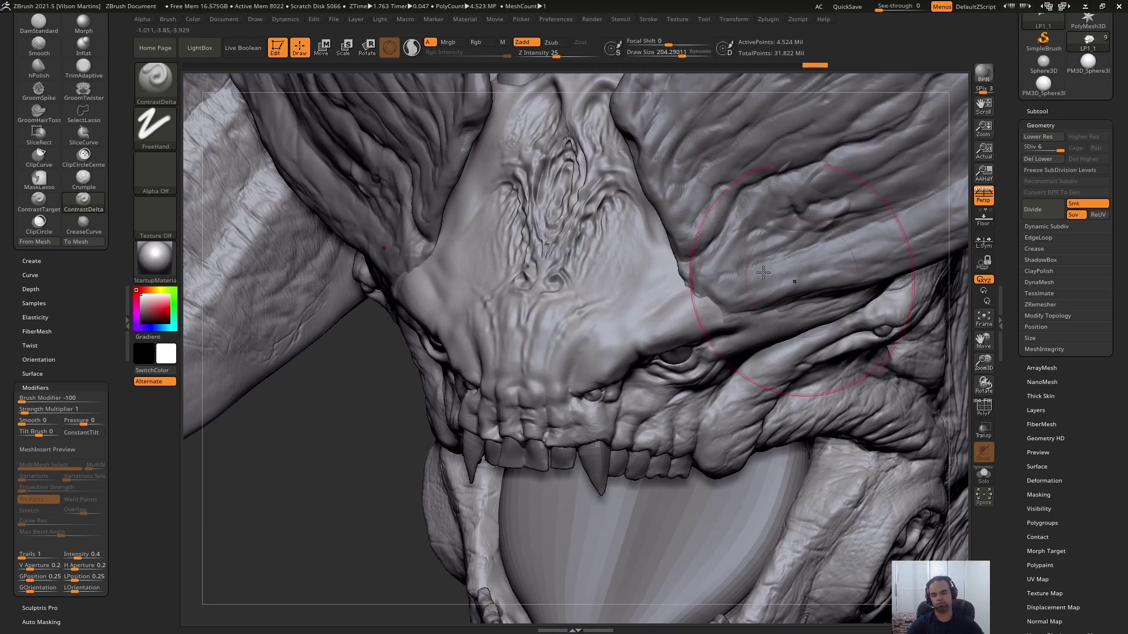
key(ctrl+z)
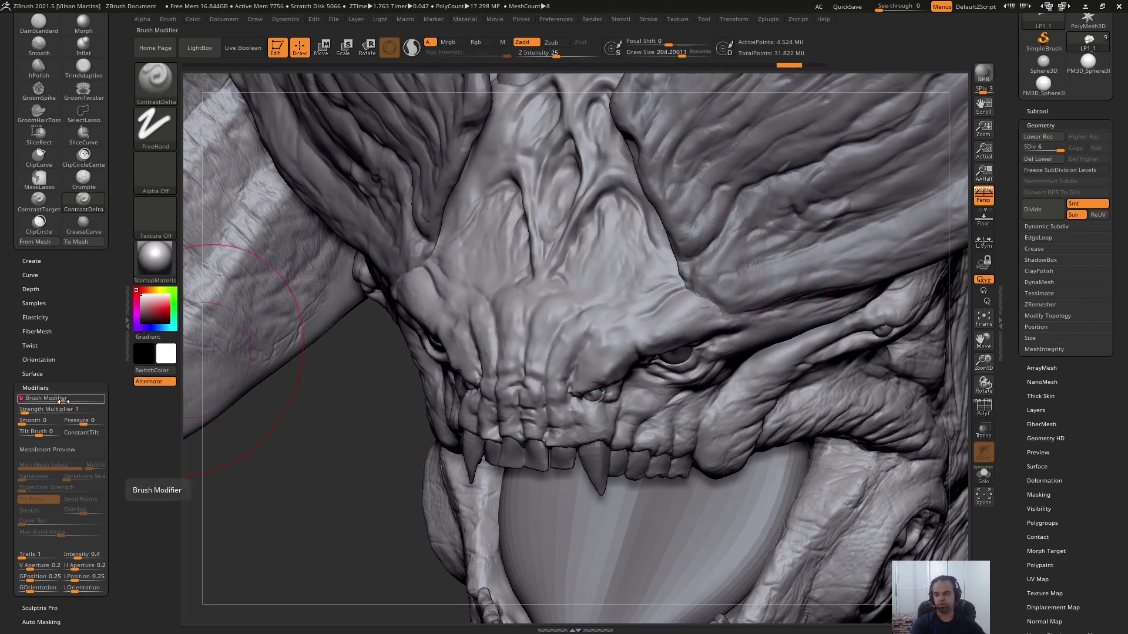
- Return the ContrastDelta Brush Modifier to 0 and examine the creature's whole head and crests
drag(74, 391, 88, 392)
mouse_move(646, 219)
right_down()
mouse_move(639, 90)
mouse_move(399, 320)
right_up()
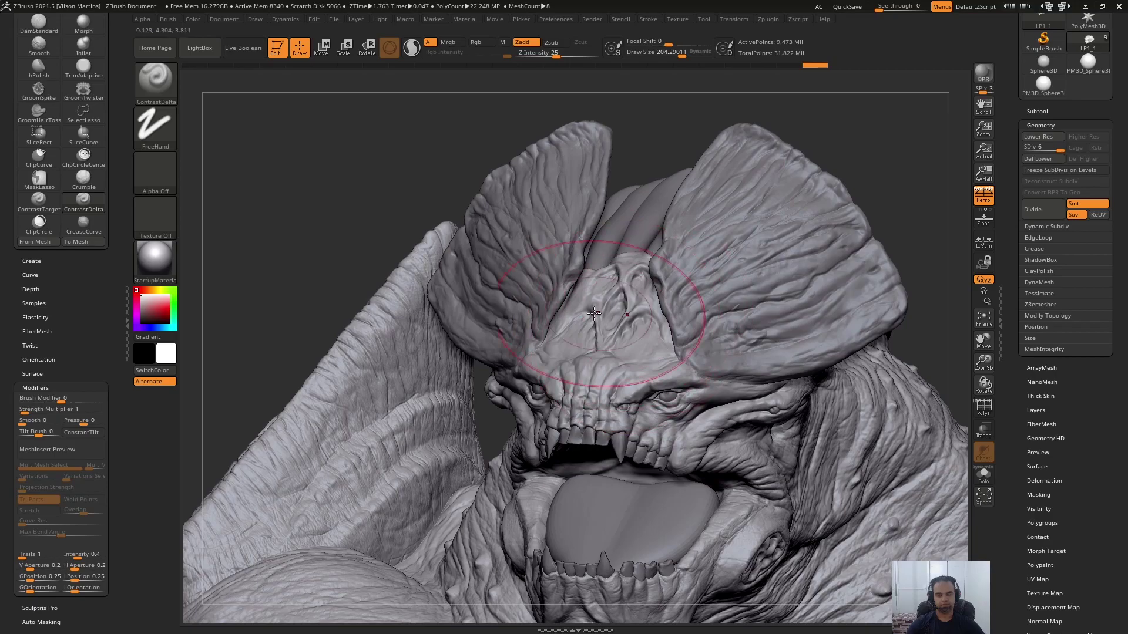
mouse_move(604, 314)
right_down()
mouse_move(640, 351)
mouse_move(608, 344)
mouse_move(189, 426)
right_up()
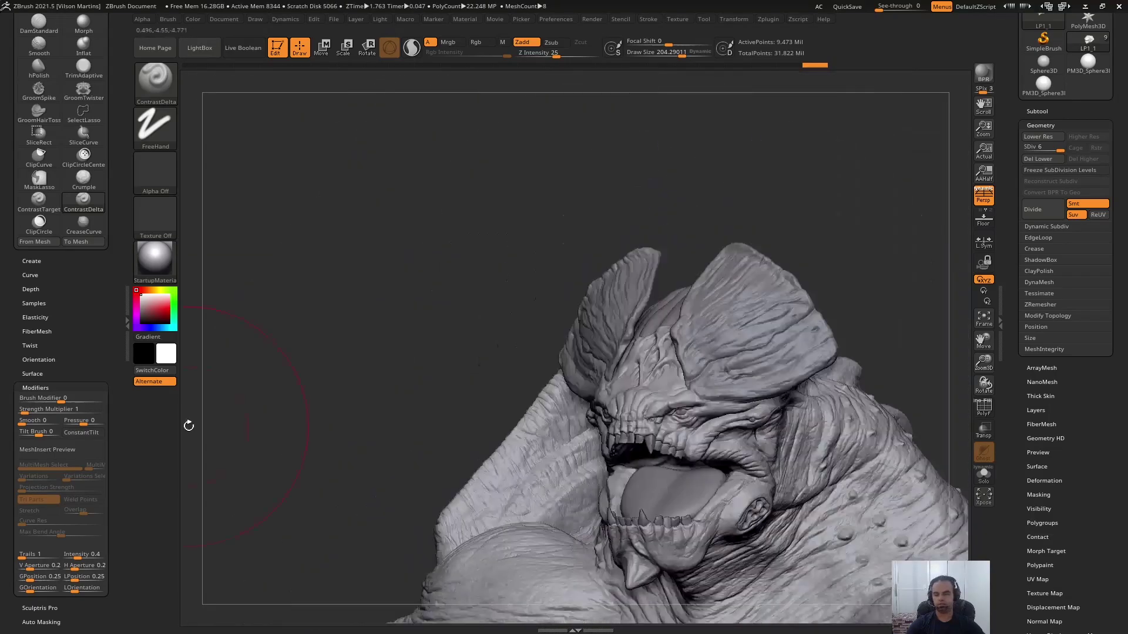
ctrl+right_drag(693, 330, 697, 251)
right_drag(593, 293, 660, 293)
mouse_move(728, 294)
right_down()
mouse_move(667, 312)
mouse_move(634, 294)
mouse_move(665, 305)
right_up()
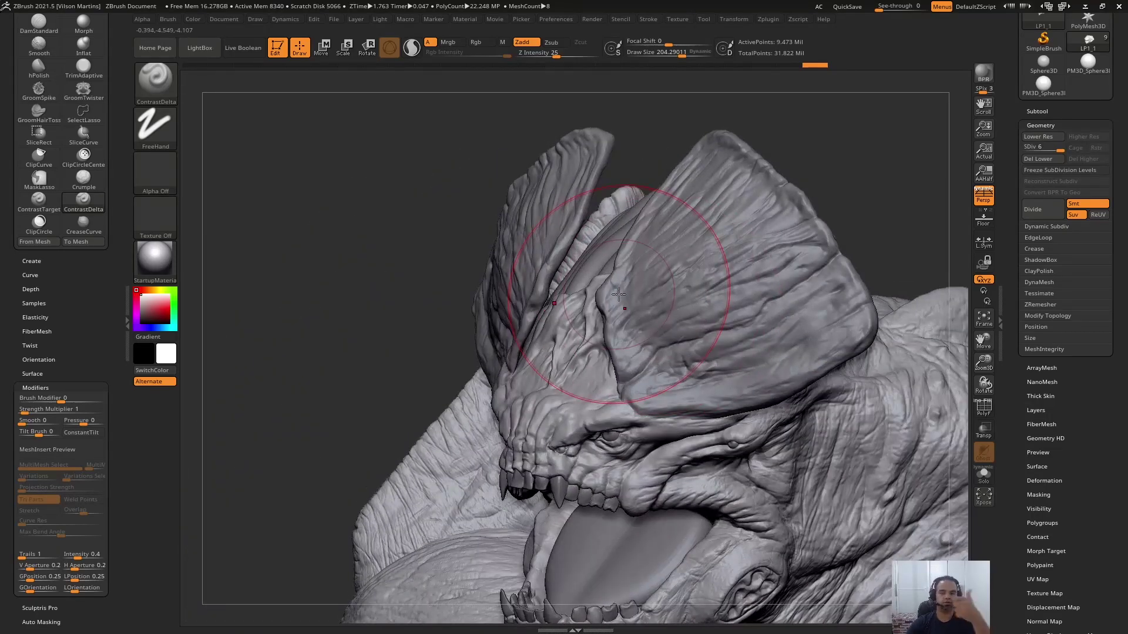